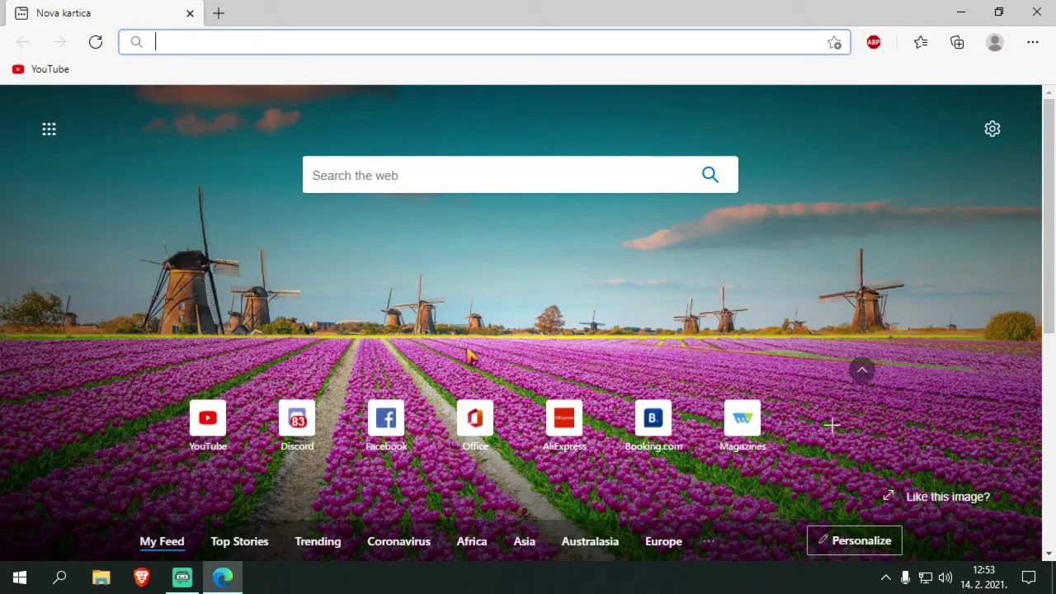
Search Edge for 'brave browser', open the brave.com result, then close Edge
left_click(269, 35)
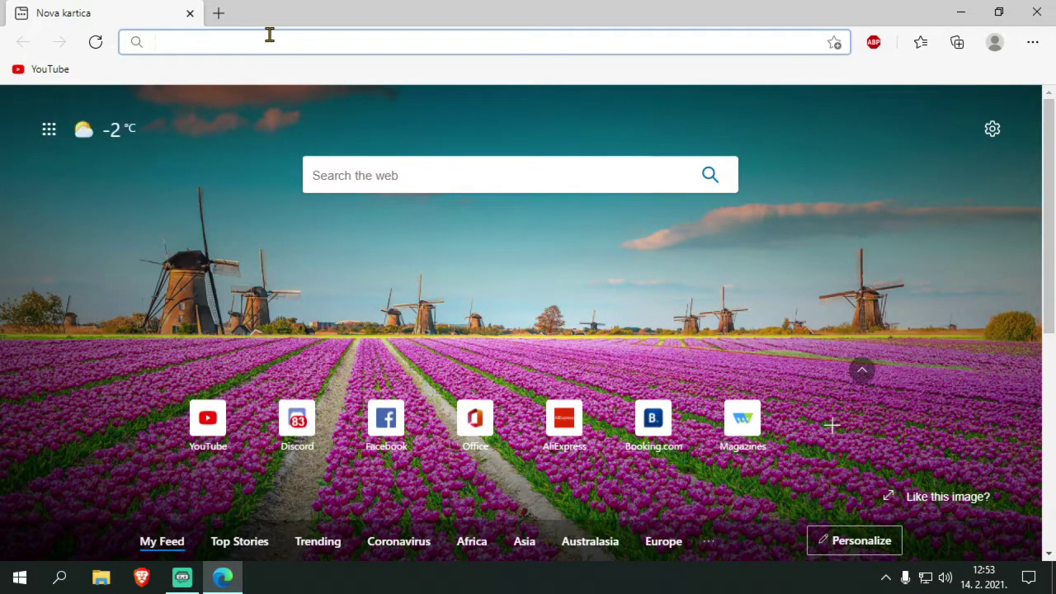
type("brave b")
key("Return")
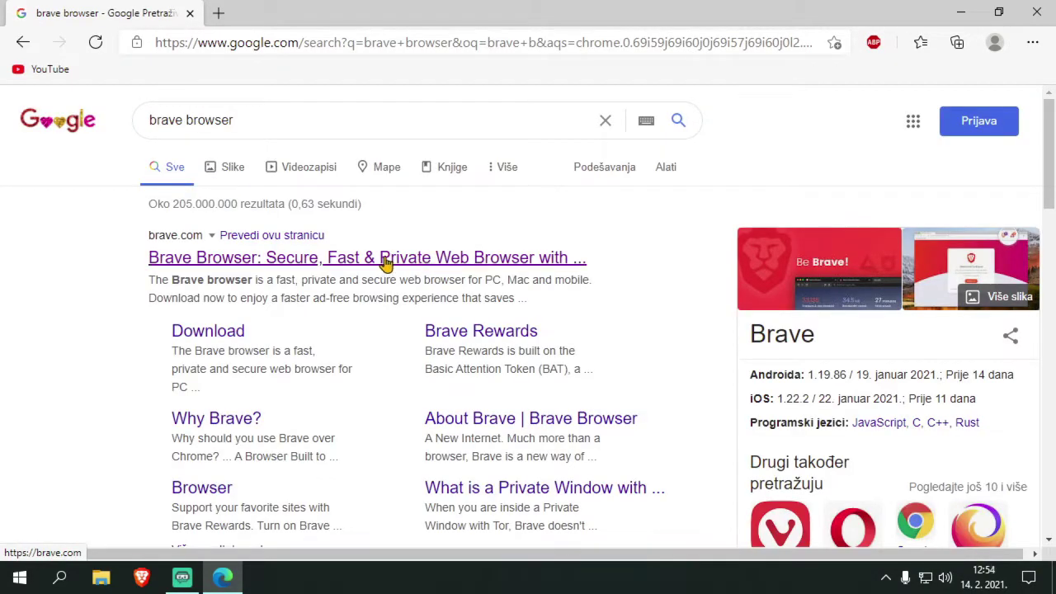
left_click(385, 259)
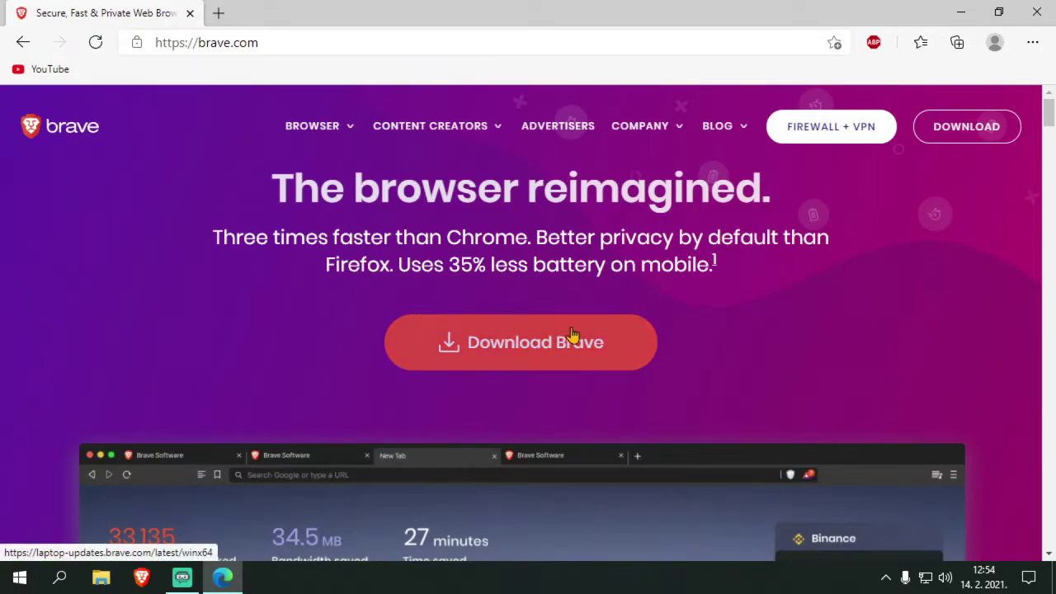
left_click(1036, 12)
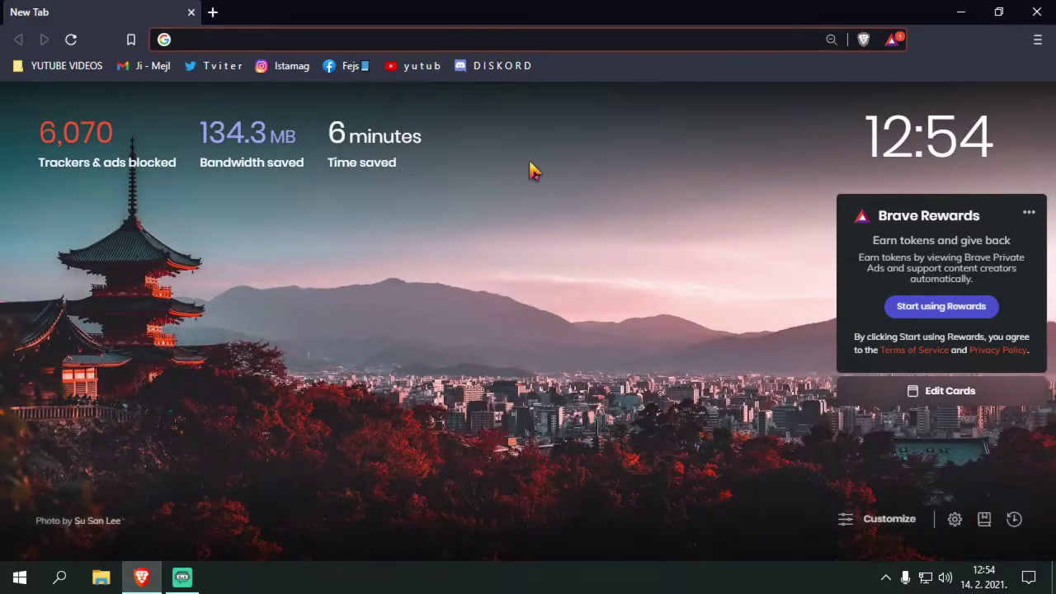
Activate Brave Rewards and complete its introduction tour to reach the rewards summary
left_click(893, 42)
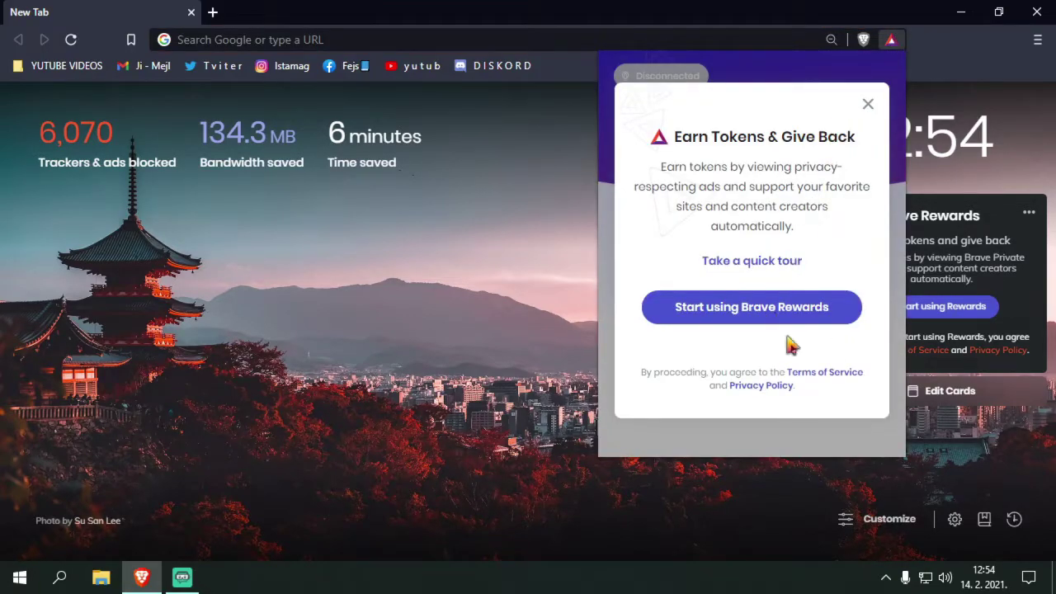
left_click(745, 314)
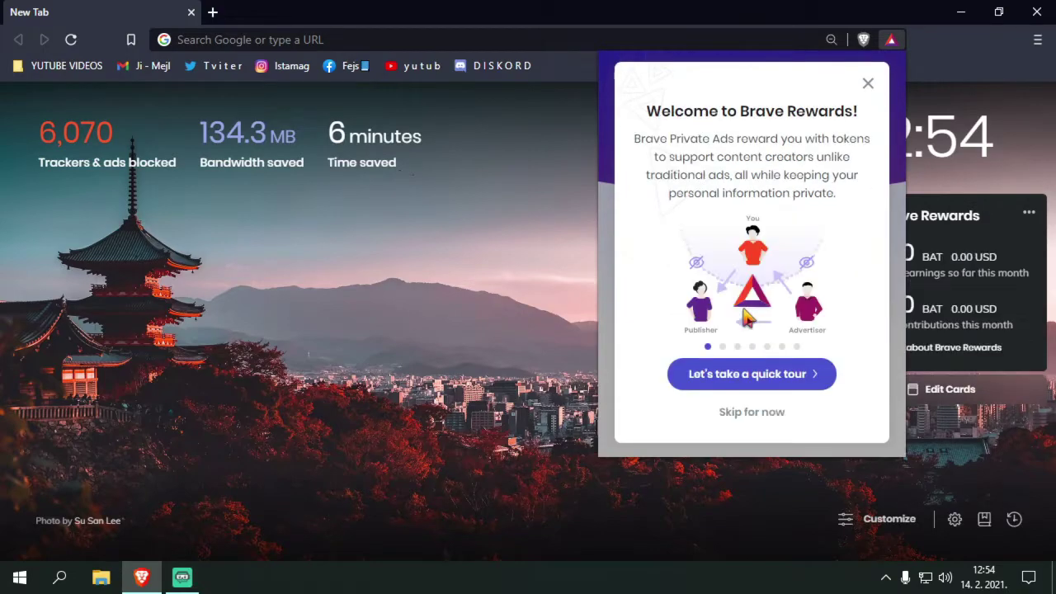
left_click(723, 386)
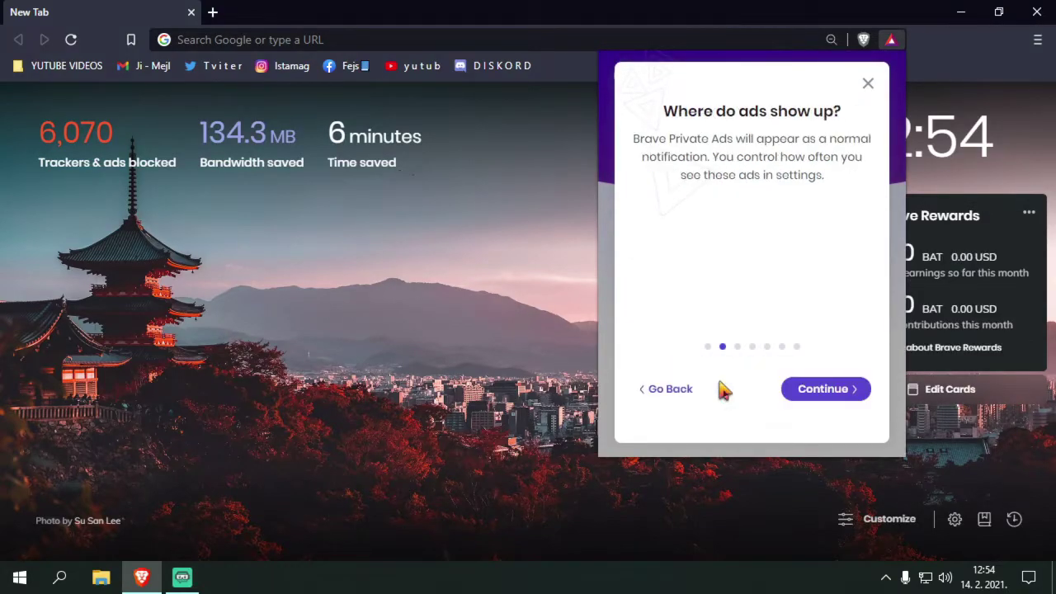
left_click(820, 401)
left_click(822, 403)
left_click(822, 403)
left_click(822, 402)
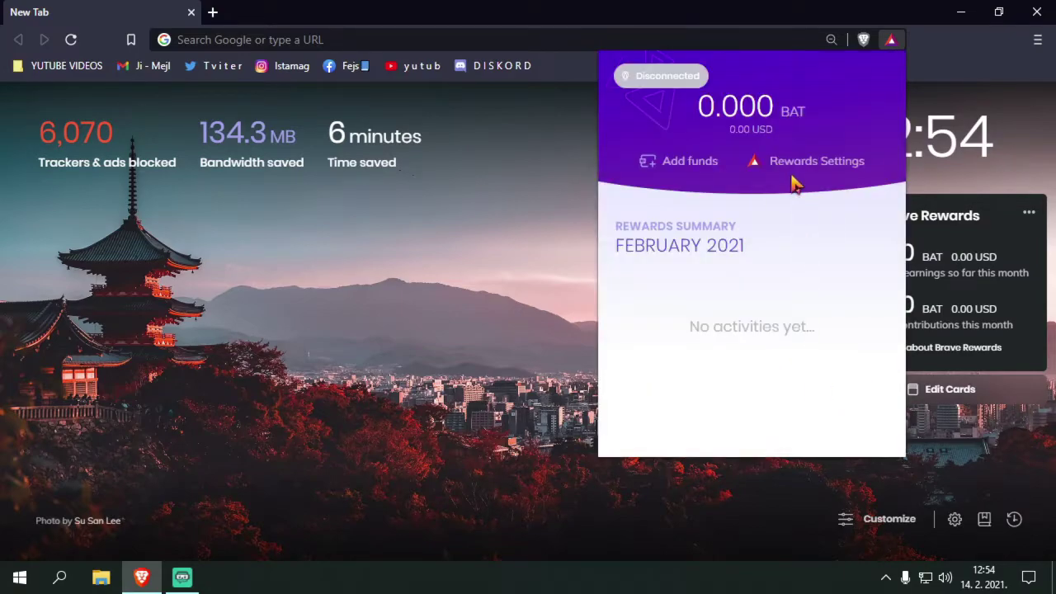
left_click(784, 165)
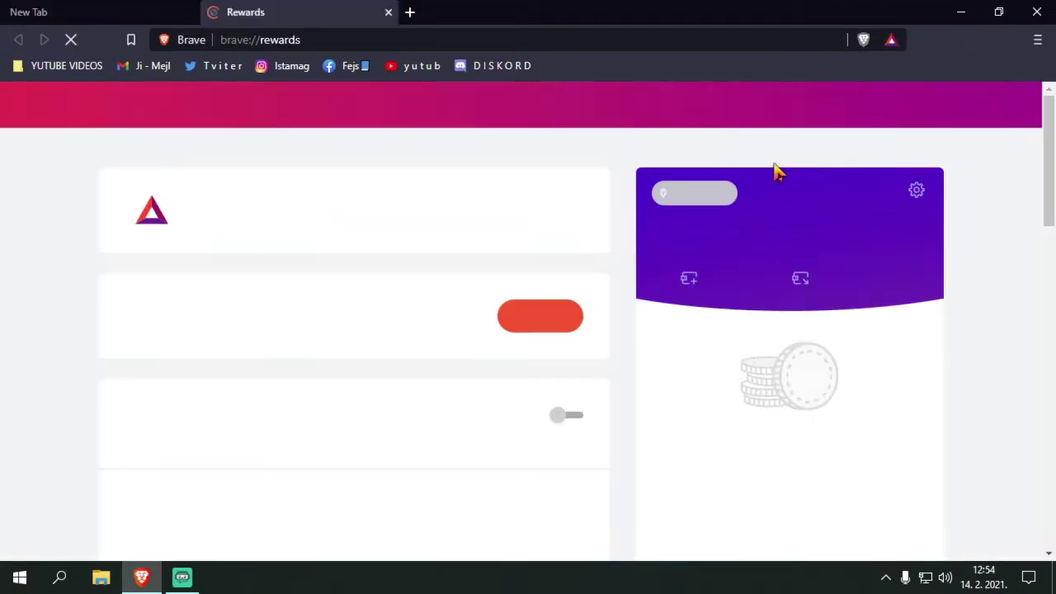
scroll(482, 263, "down", 2)
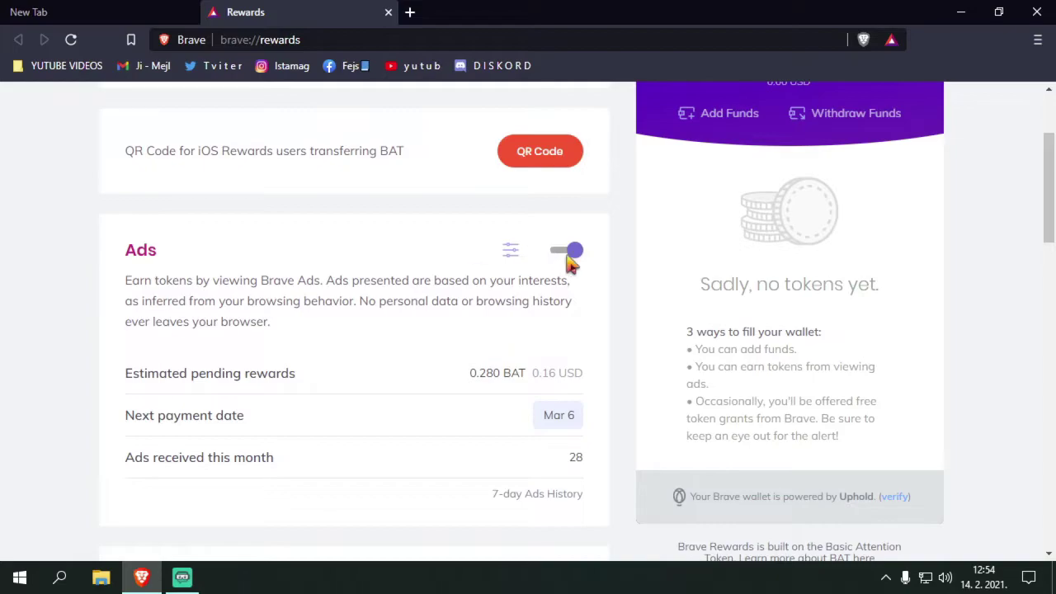
scroll(454, 281, "down", 1)
scroll(454, 279, "down", 1)
scroll(457, 280, "up", 2)
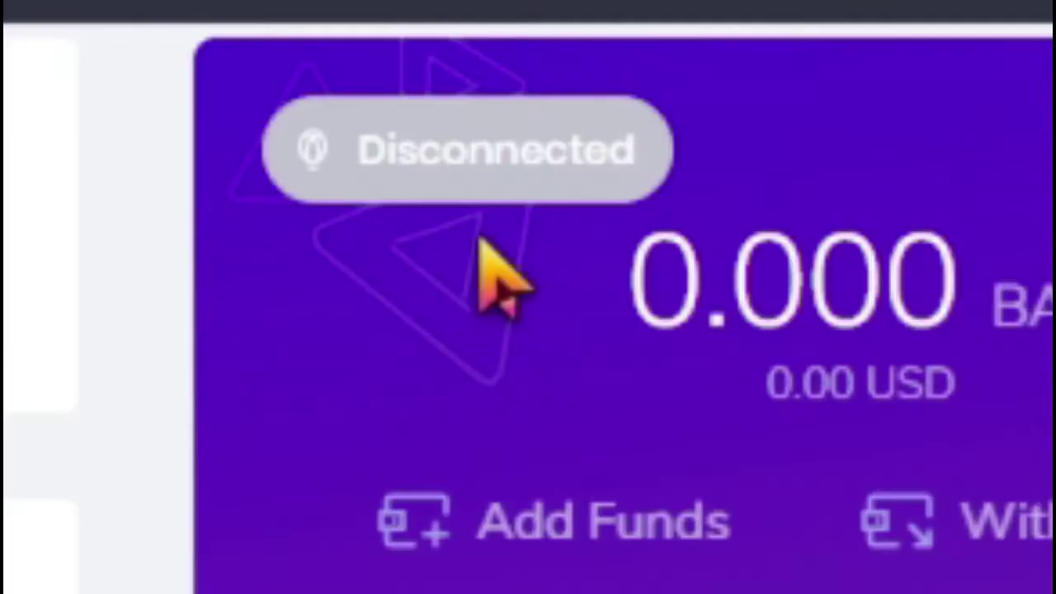
Authorize the Brave Rewards wallet on Uphold and check the pending ID document notice
left_click(513, 165)
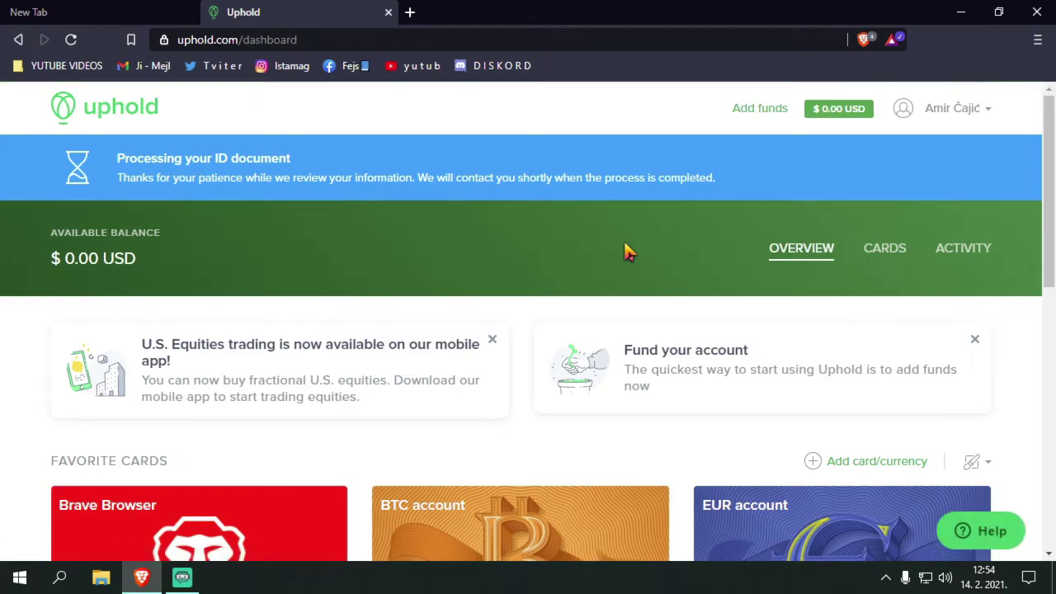
left_click(939, 113)
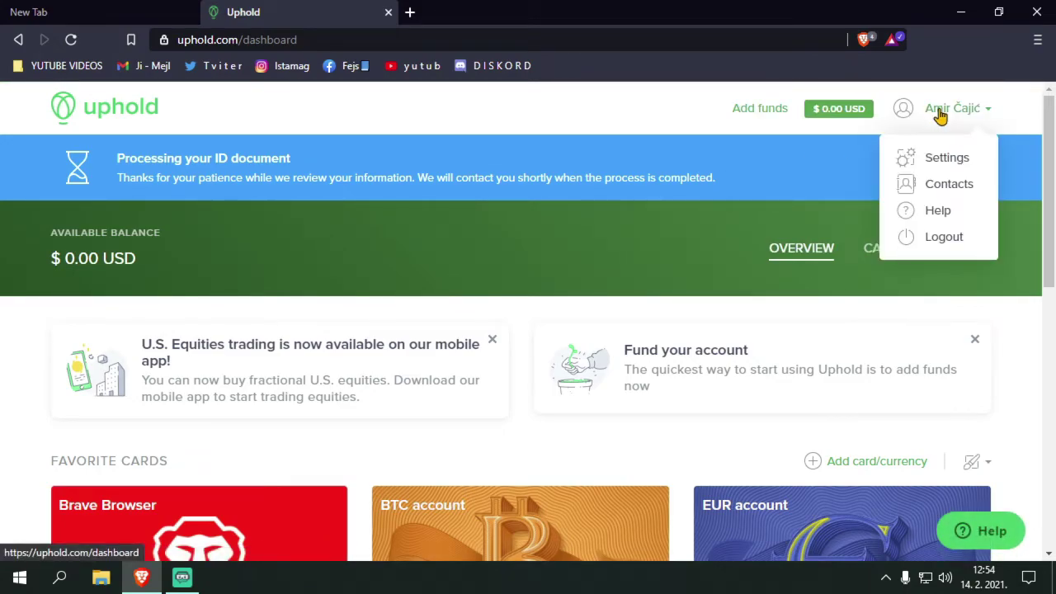
mouse_move(726, 177)
left_mouse_down()
mouse_move(108, 165)
mouse_move(293, 153)
left_mouse_up()
left_click(108, 165)
left_click(286, 174)
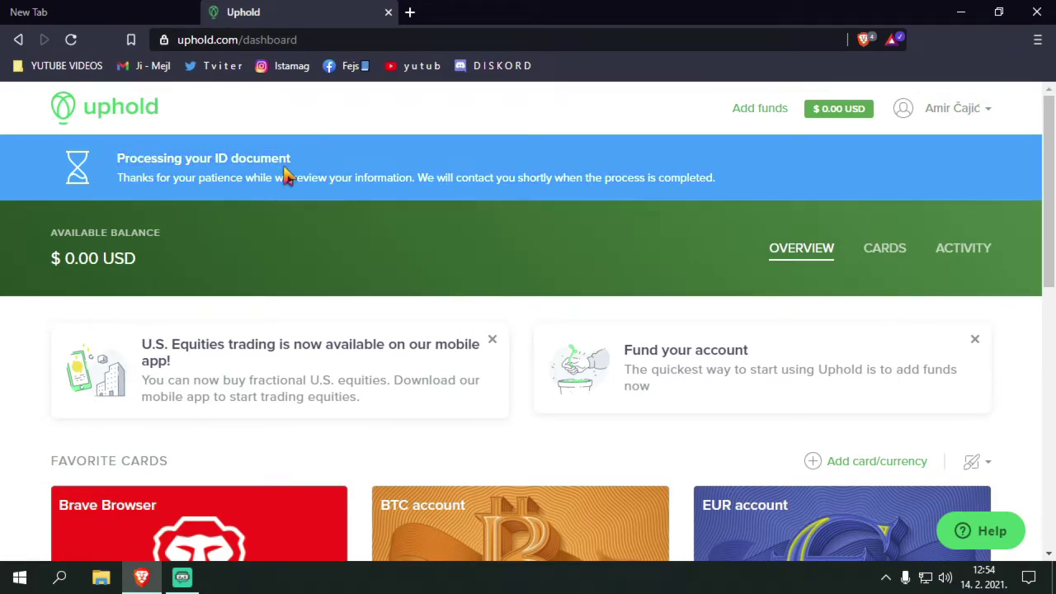
Open the Brave Rewards page in a fresh tab and close the spare empty tabs
left_click(407, 14)
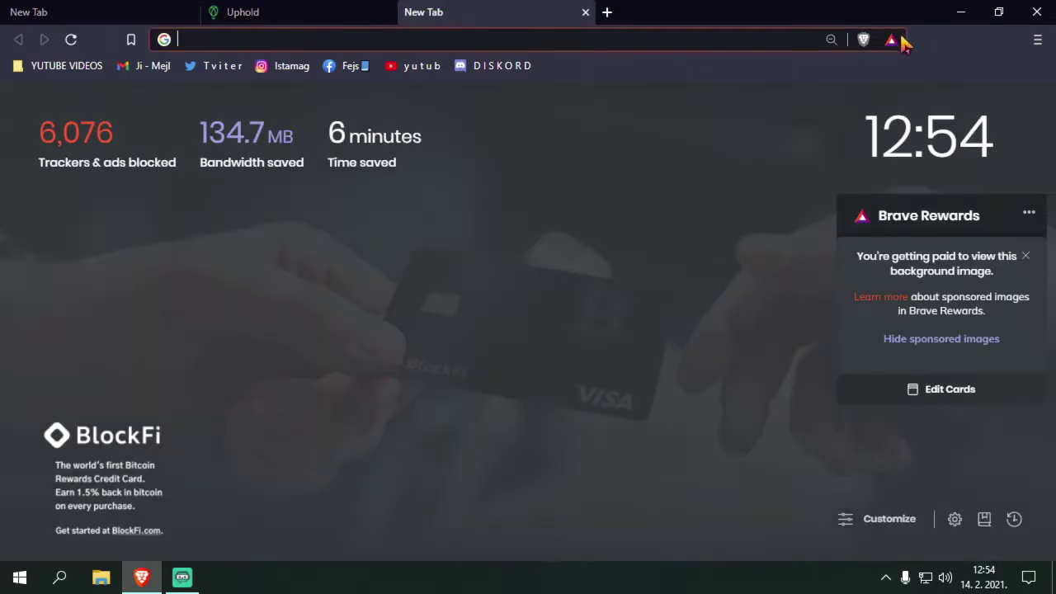
left_click(891, 39)
left_click(788, 165)
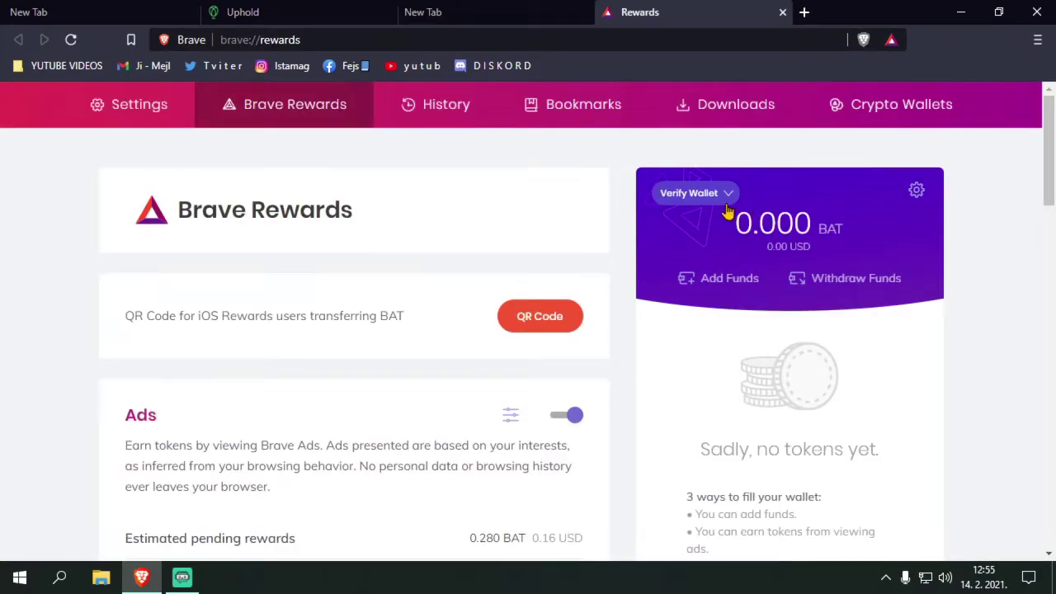
left_click(585, 12)
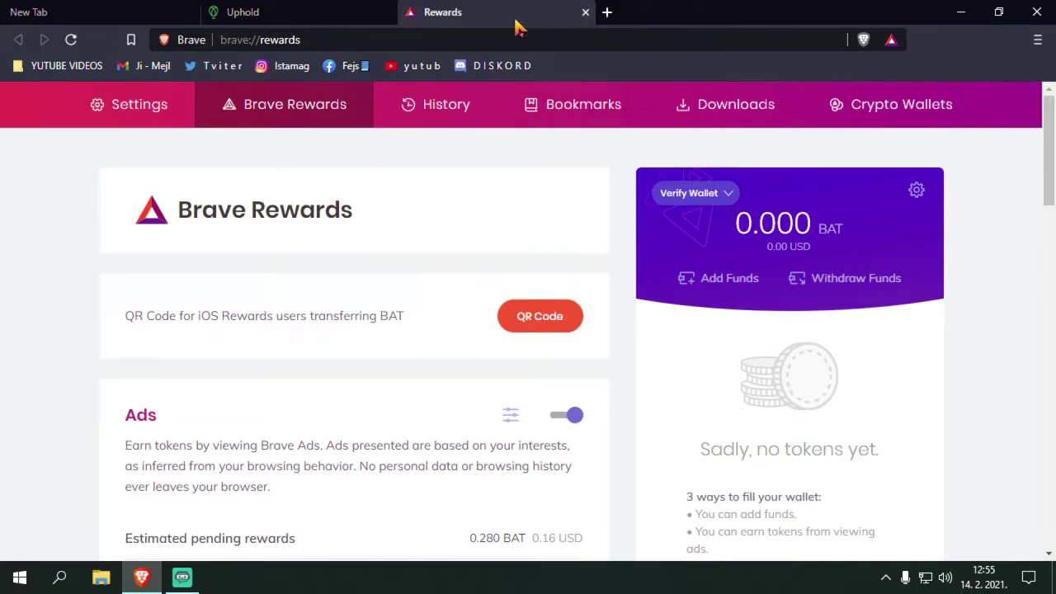
left_click(190, 11)
Check the Verify Wallet status, confirming the Uphold wallet shows Pending
left_click(720, 194)
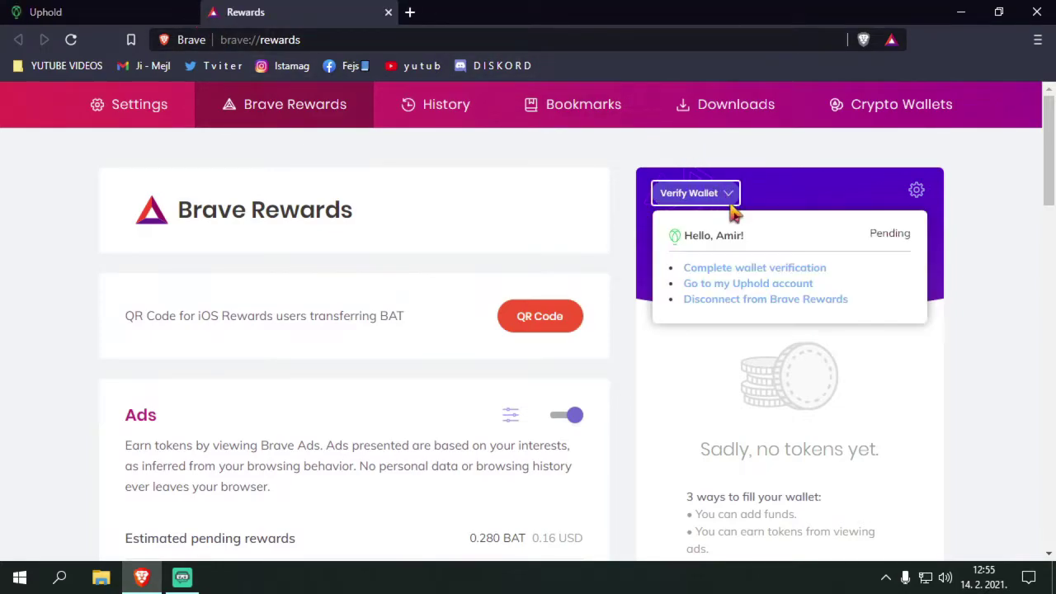
left_click_drag(858, 249, 912, 246)
left_click(848, 253)
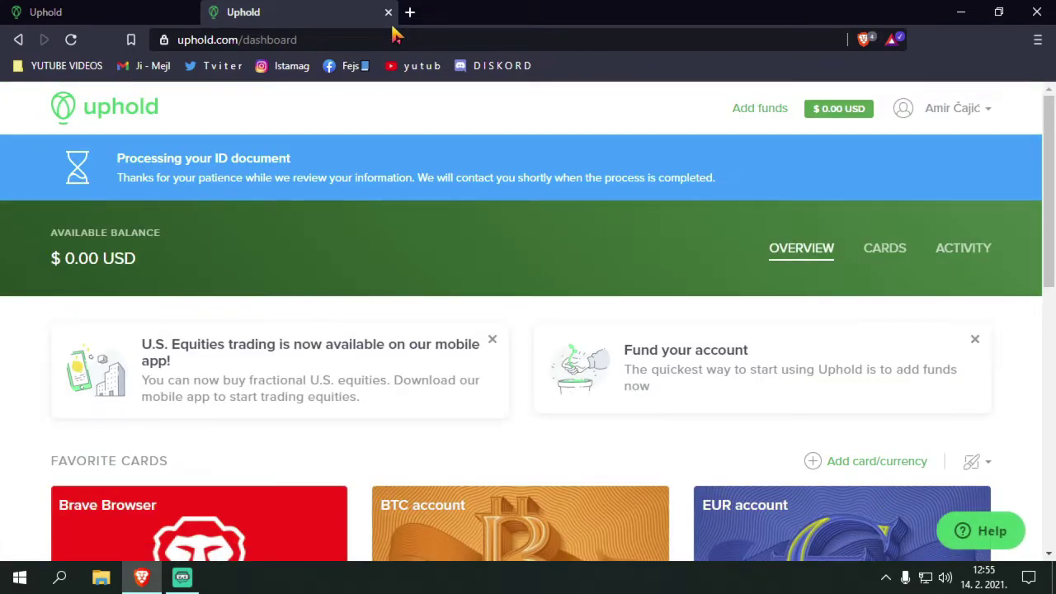
scroll(401, 283, "down", 2)
scroll(401, 283, "up", 2)
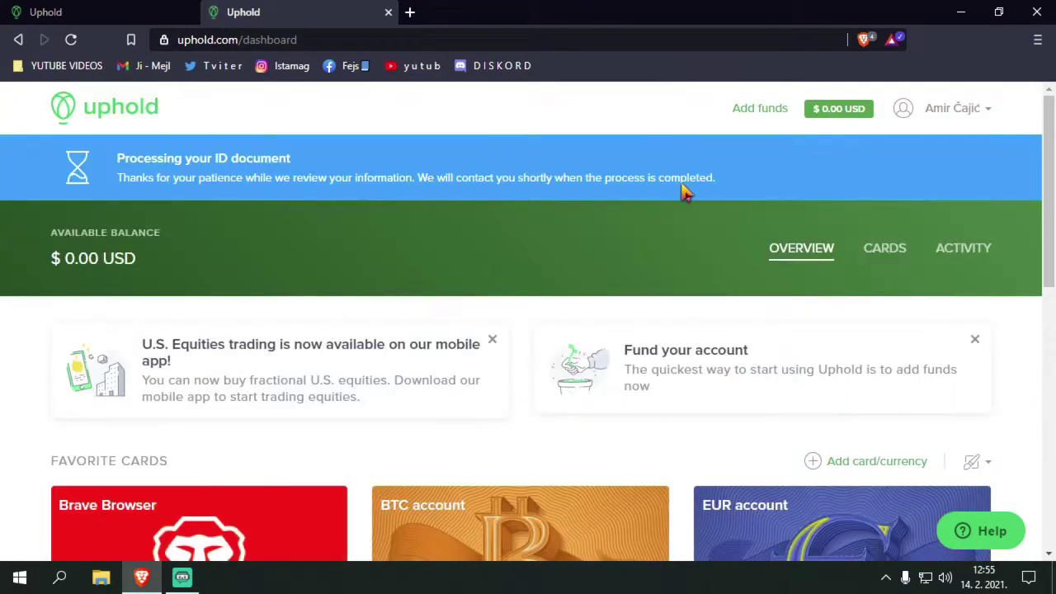
Open YouTube in a new tab, go to your own channel (Vaš kanal), and pause its video
left_click(410, 12)
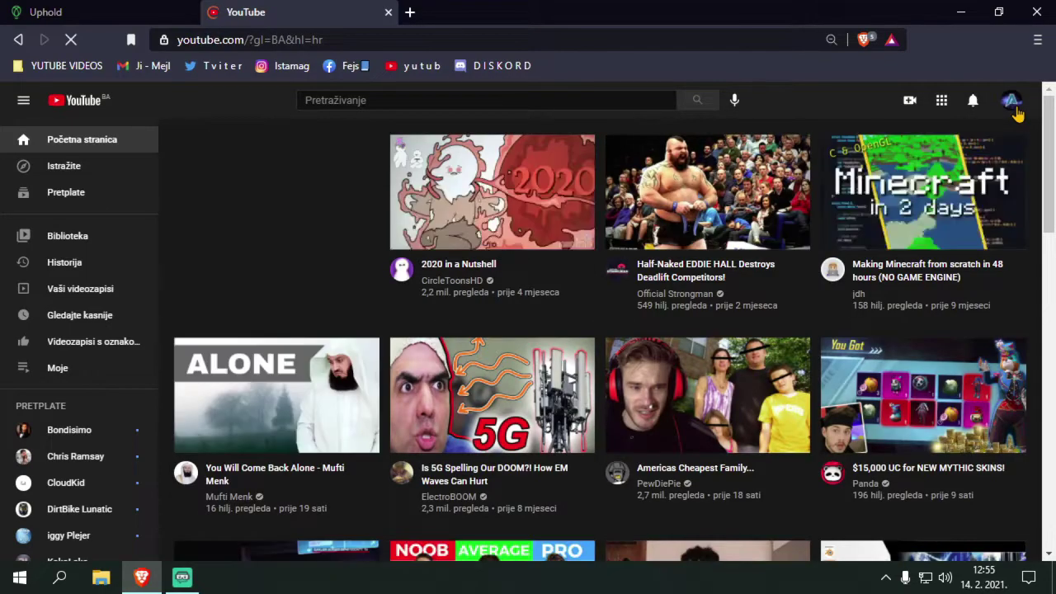
left_click(1013, 100)
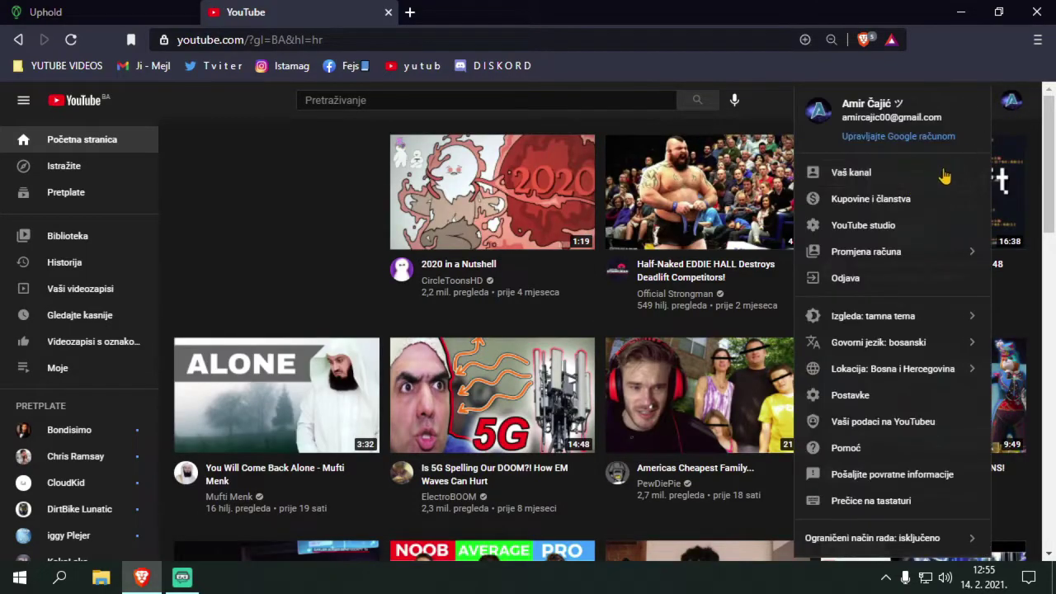
left_click(847, 183)
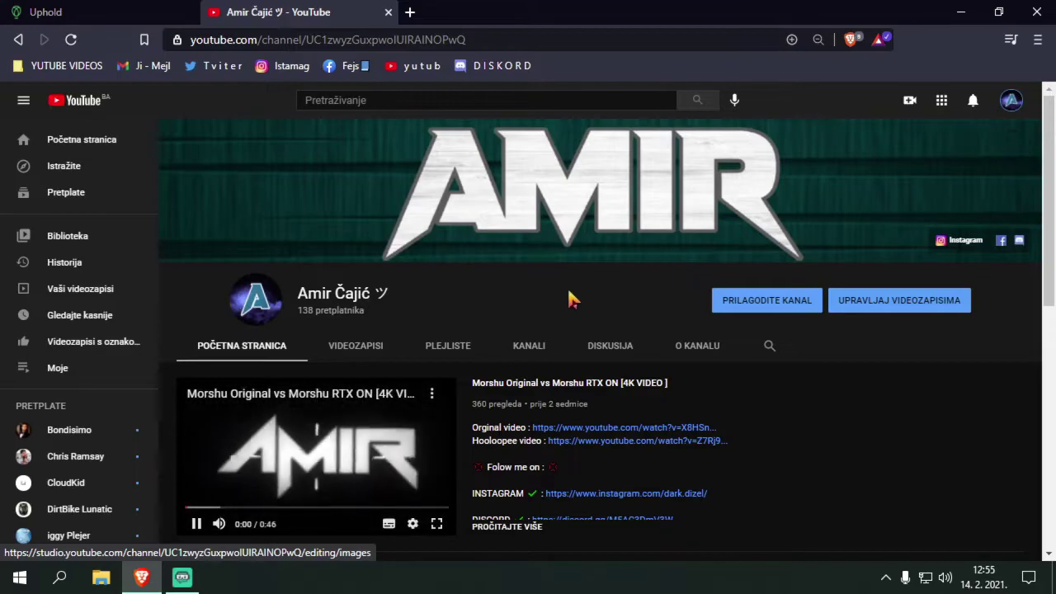
scroll(533, 309, "down", 1)
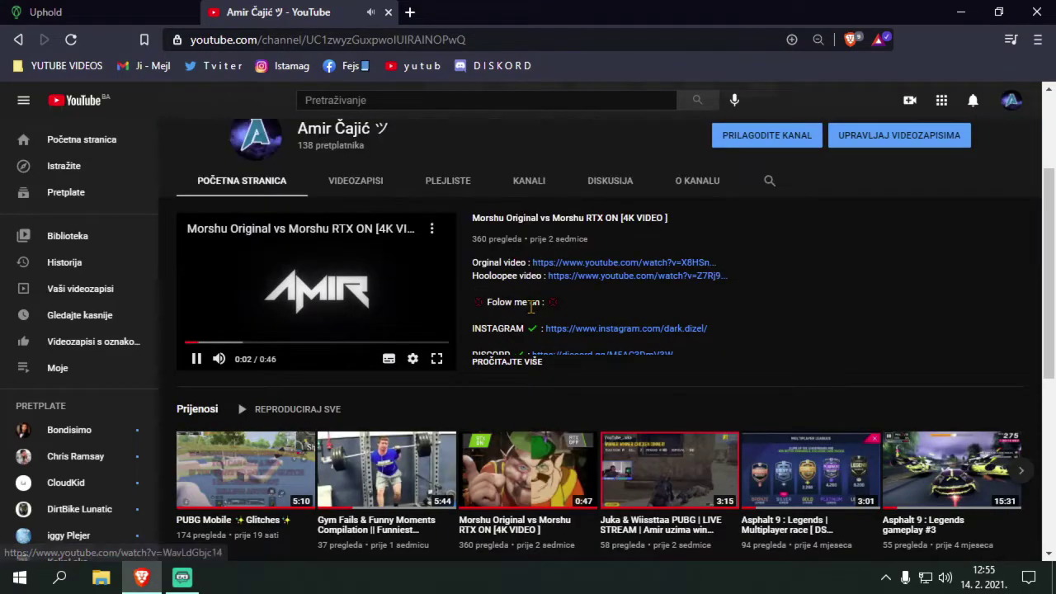
scroll(533, 305, "up", 1)
left_click(307, 439)
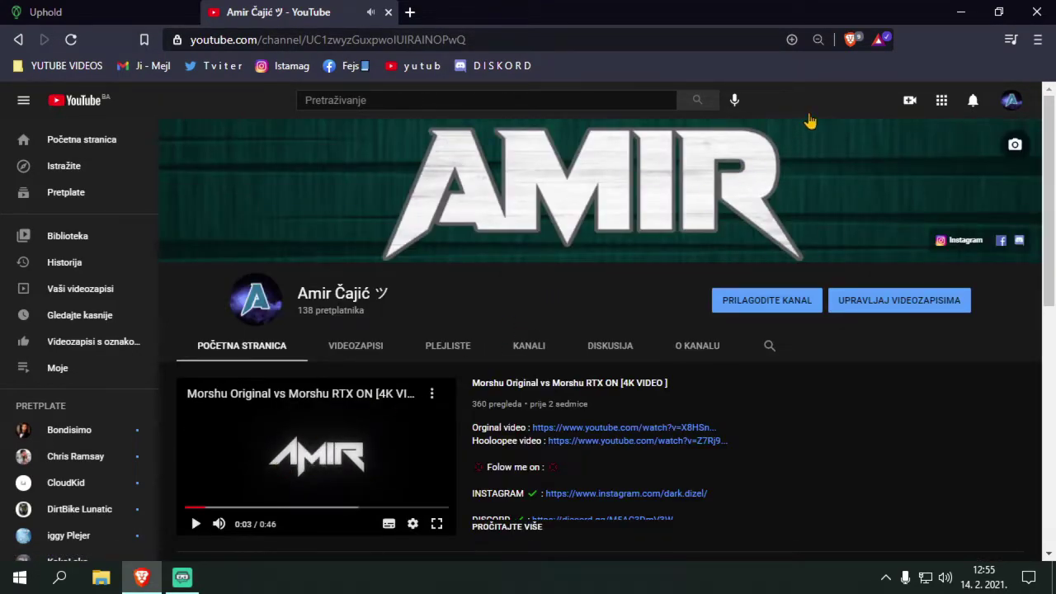
Inspect the channel's Brave Rewards creator card and refresh its verification status
left_click(880, 47)
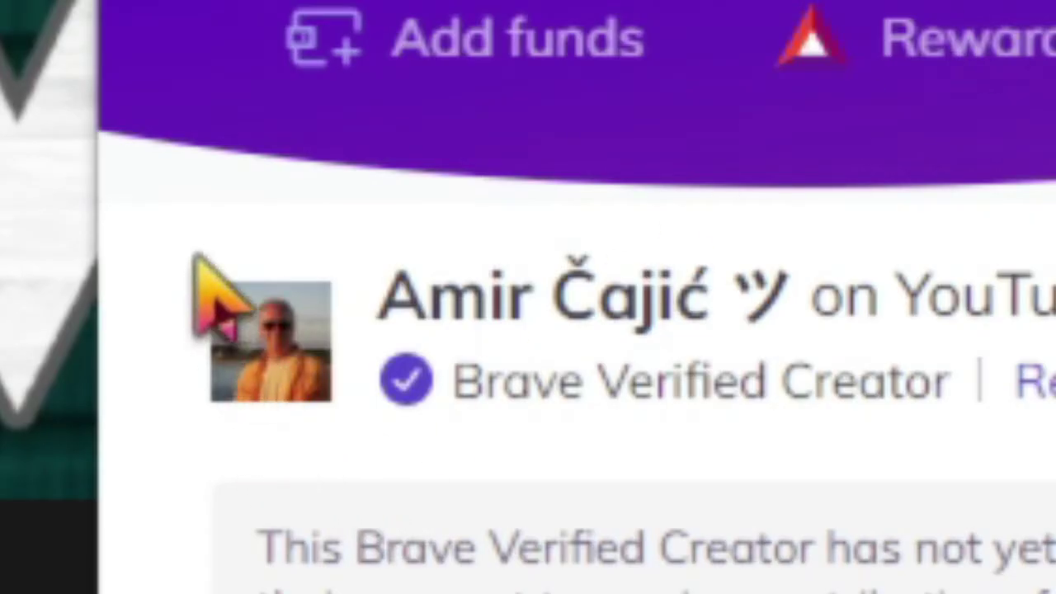
left_click_drag(196, 257, 338, 384)
triple_click(443, 295)
left_click_drag(289, 343, 278, 288)
left_click(194, 288)
left_click_drag(193, 288, 349, 359)
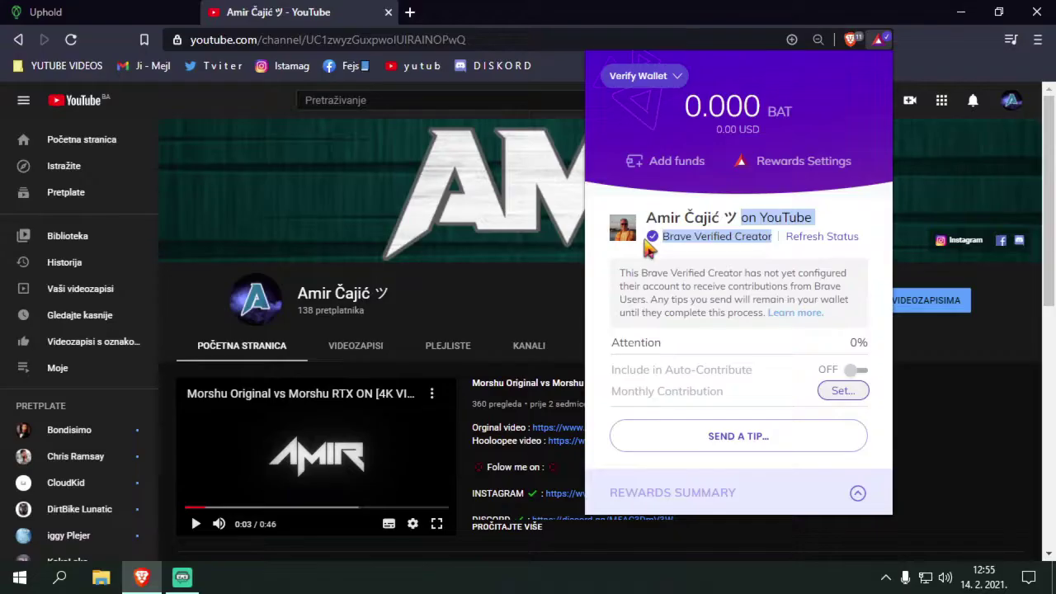
left_click(642, 252)
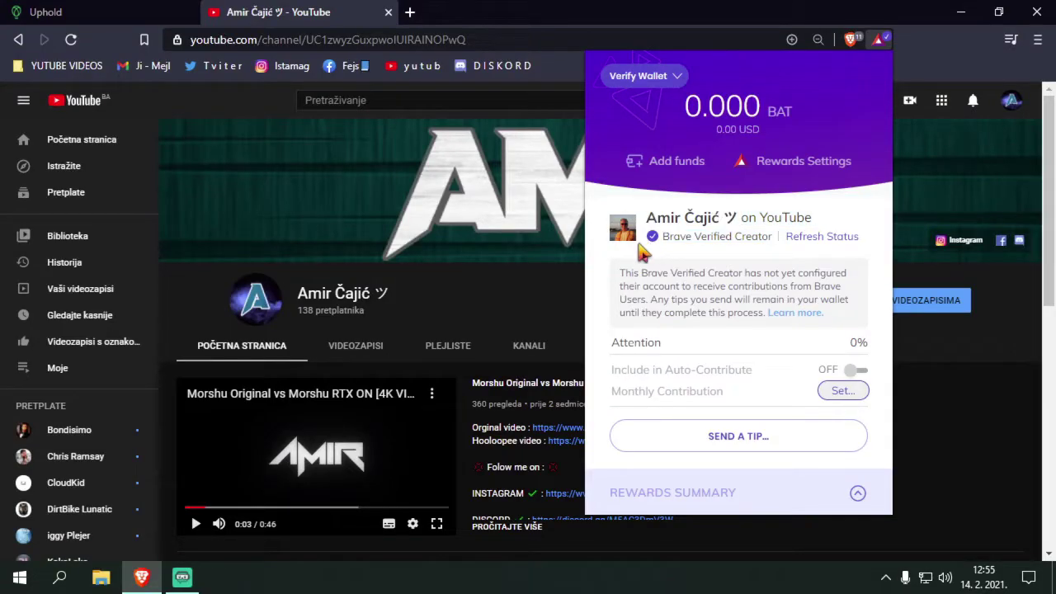
left_click(803, 242)
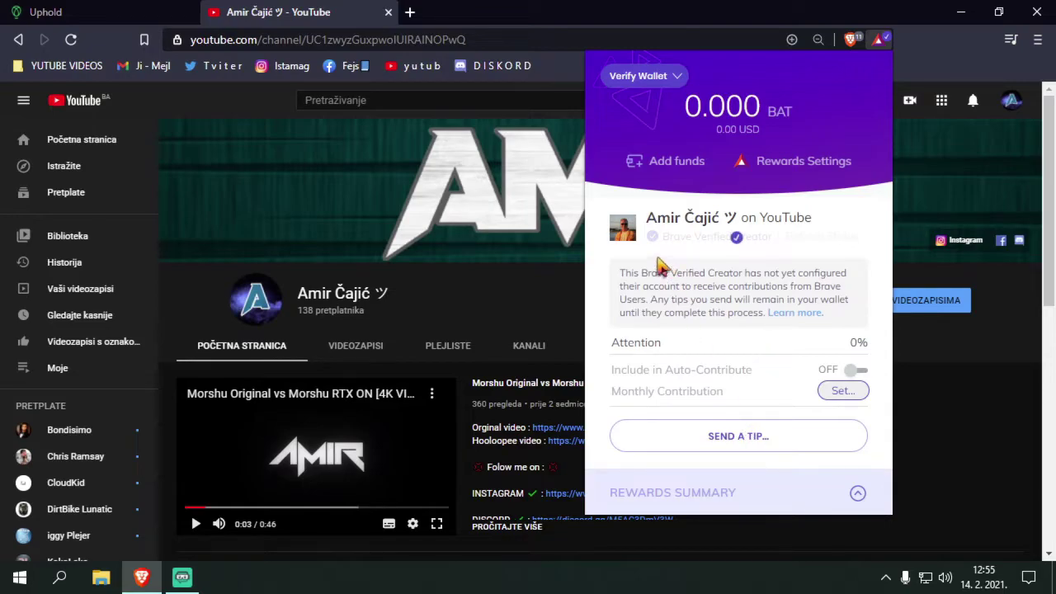
Reopen the Rewards panel, try tipping the creator, then dismiss the support overlay
left_click(263, 16)
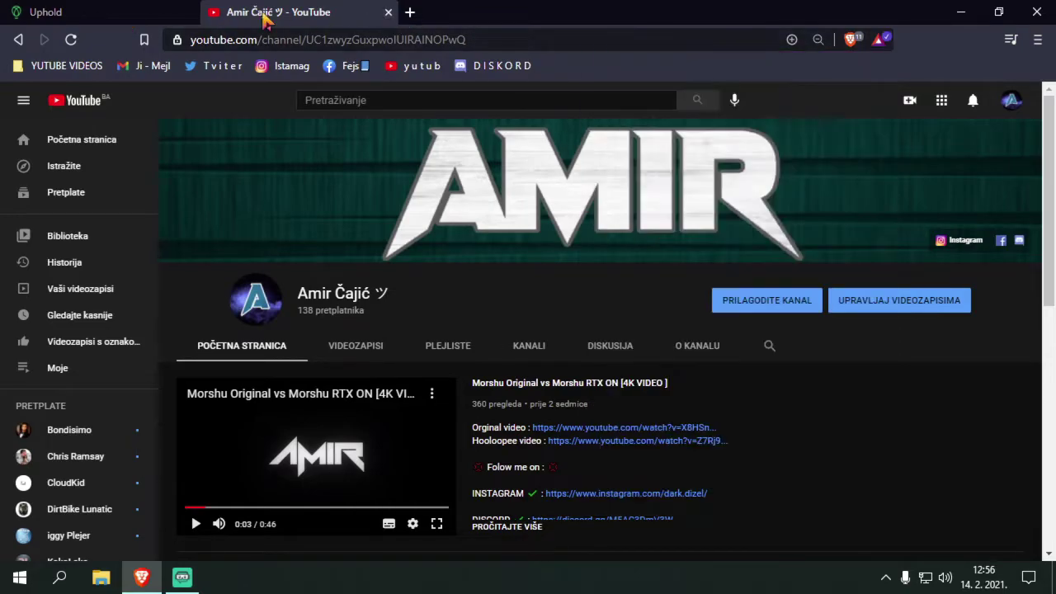
left_click(880, 41)
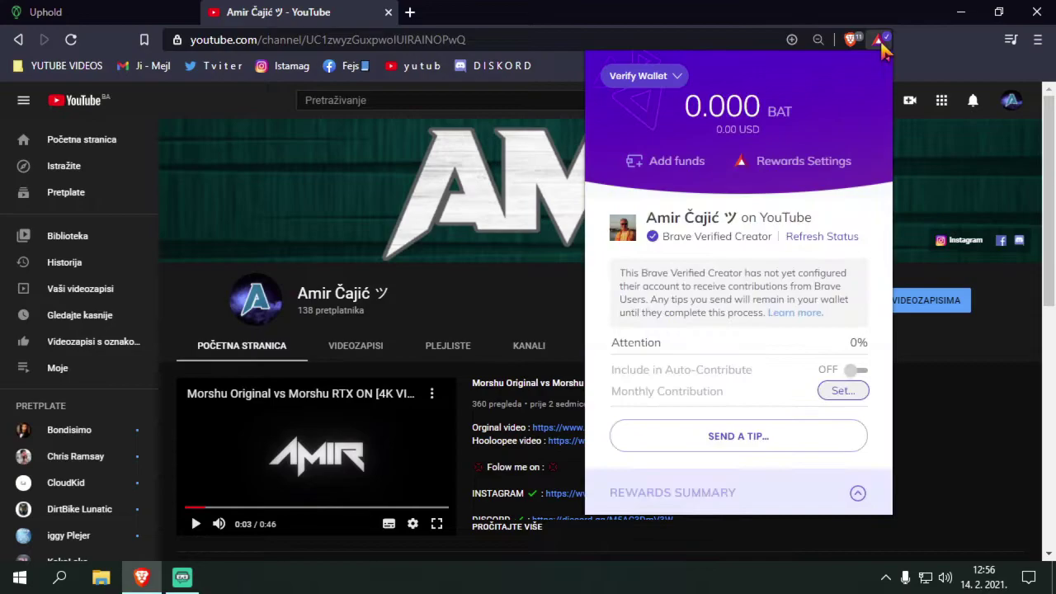
left_click(780, 435)
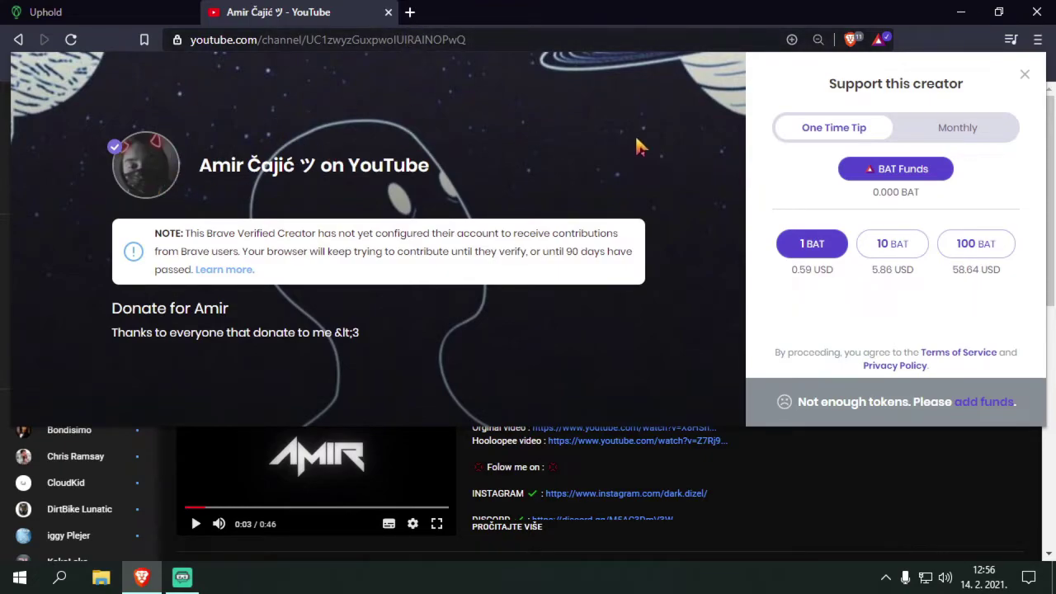
left_click(1026, 75)
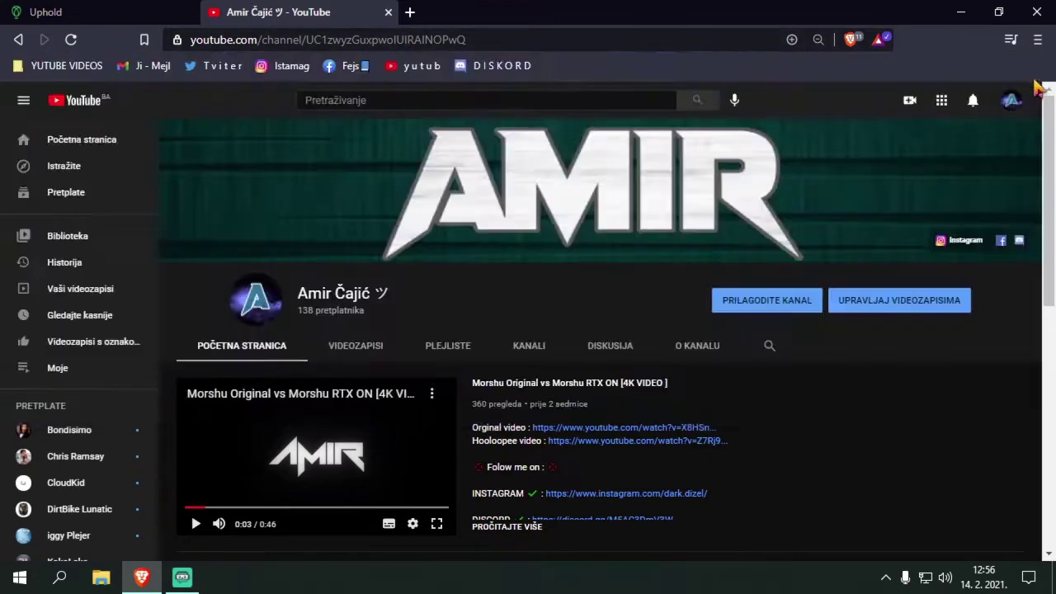
Search Google for 'brave browser rewards creator' and open the Become a Creator result
left_click(402, 16)
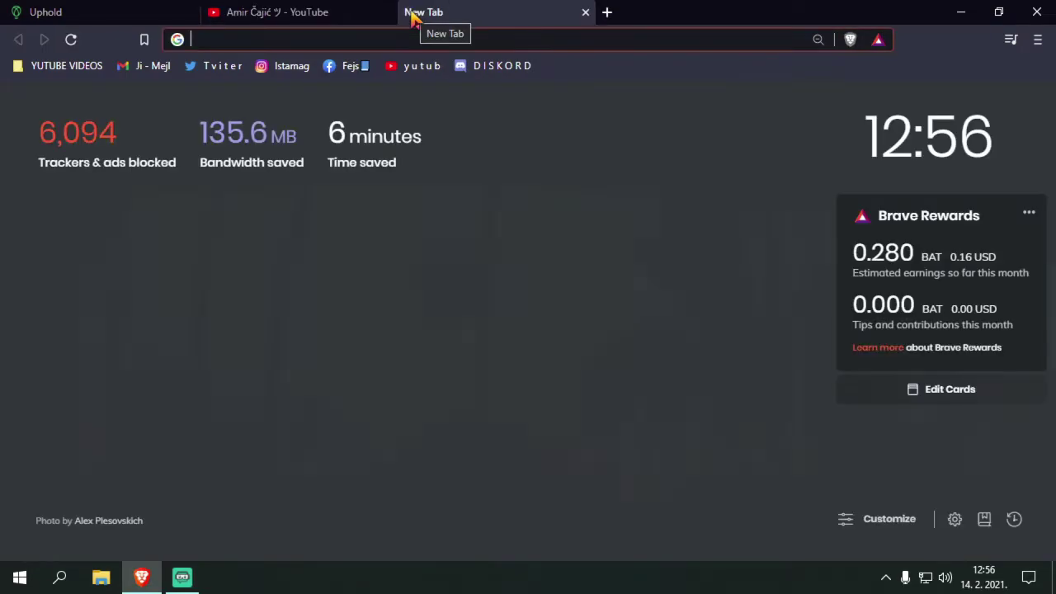
type("brav")
key("Right")
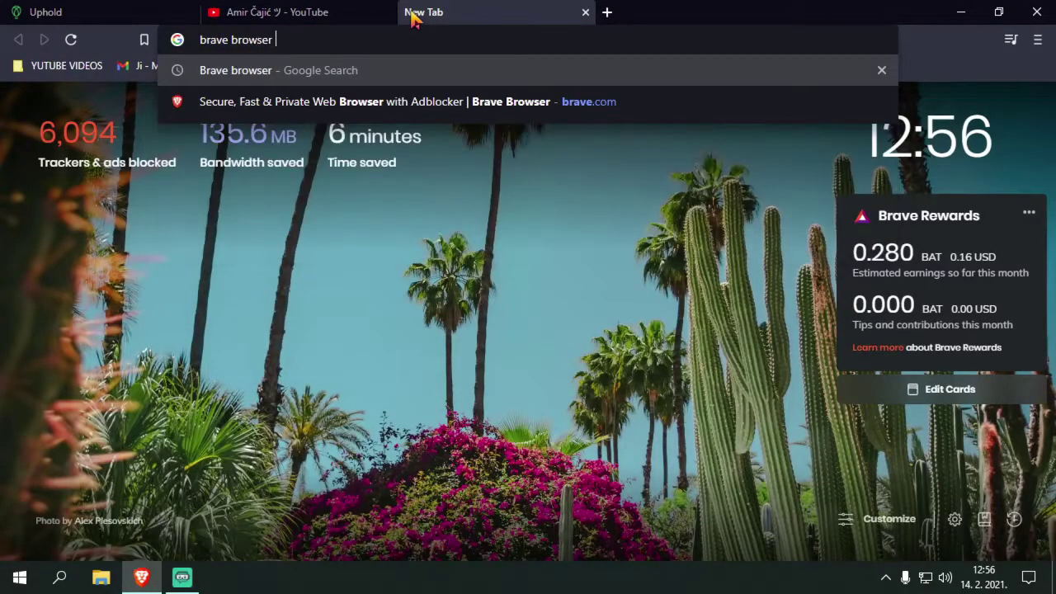
type("rewards cre")
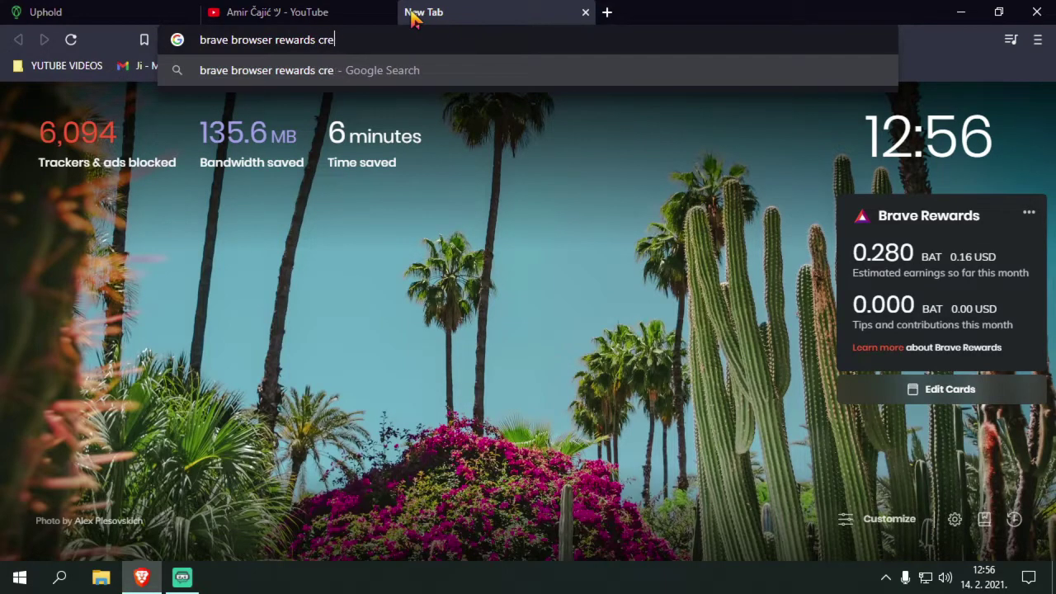
type("or")
key("Return")
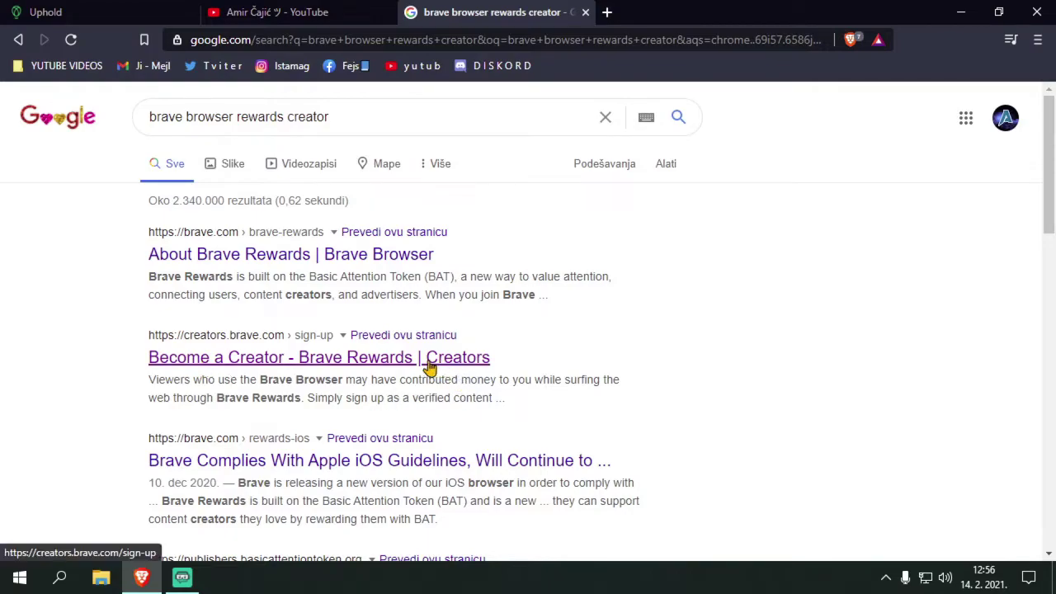
left_click(249, 359)
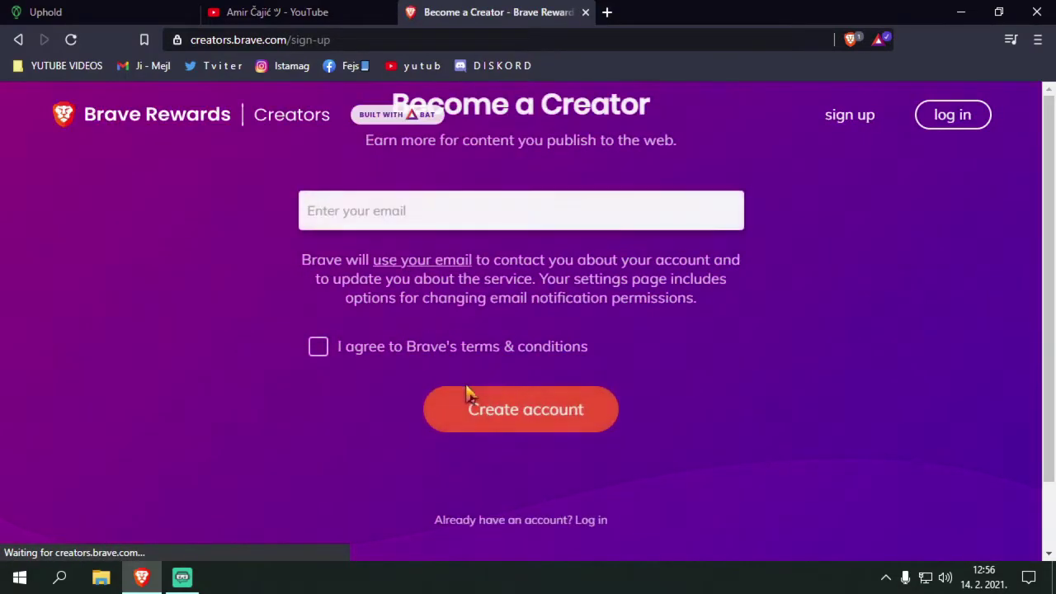
Request an emailed login link from the Creators log-in page, then close it to reveal Gmail
left_click(972, 124)
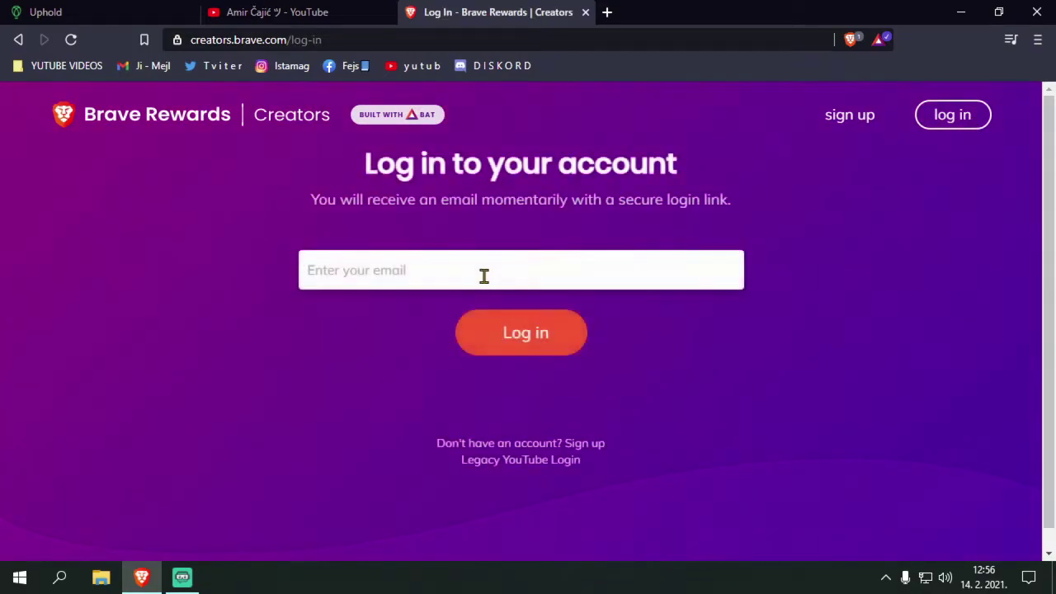
left_click(857, 122)
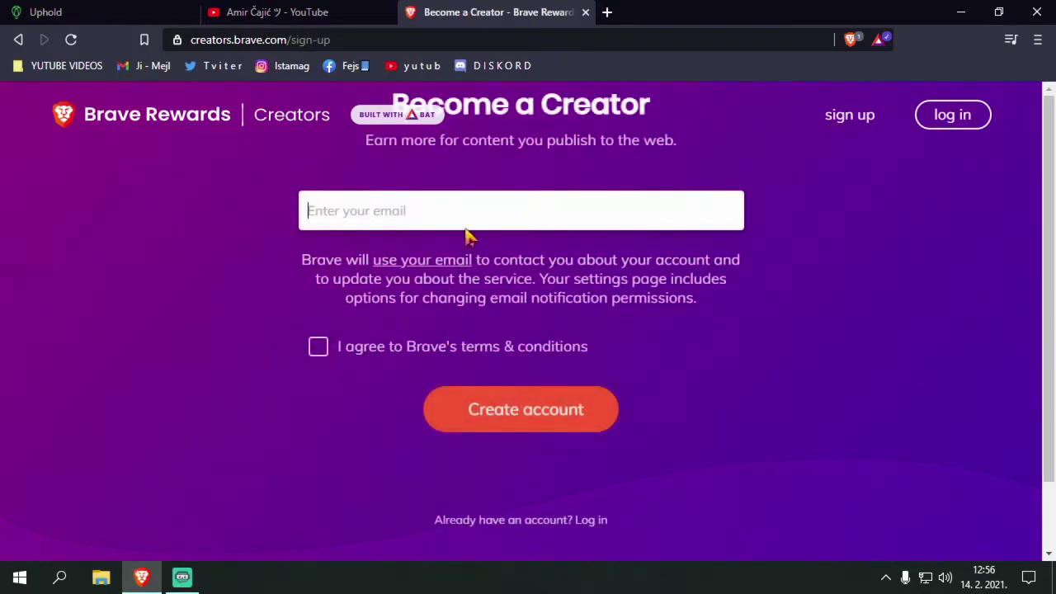
left_click(983, 125)
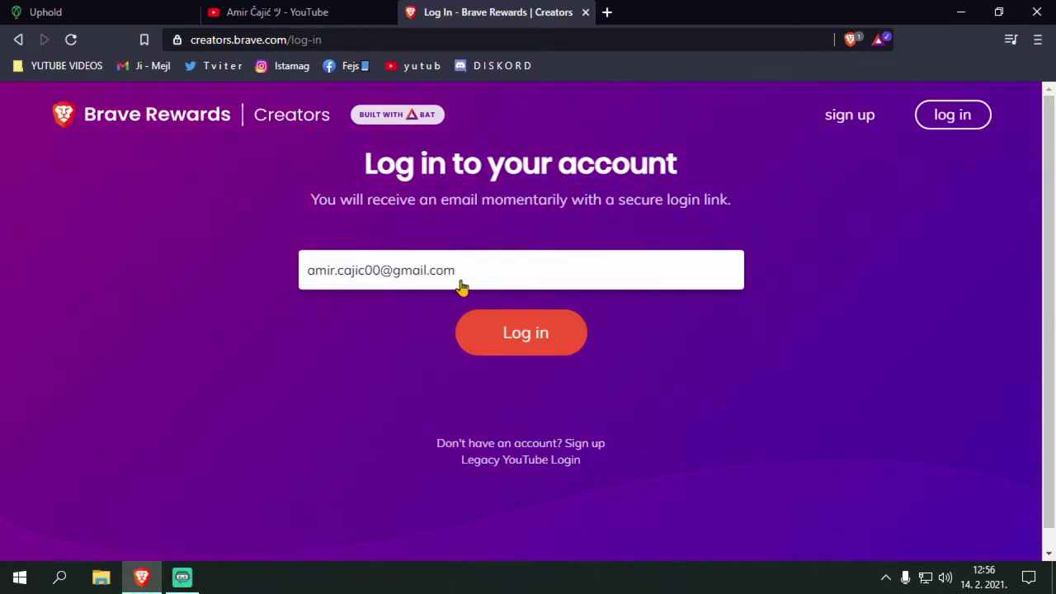
left_click(489, 340)
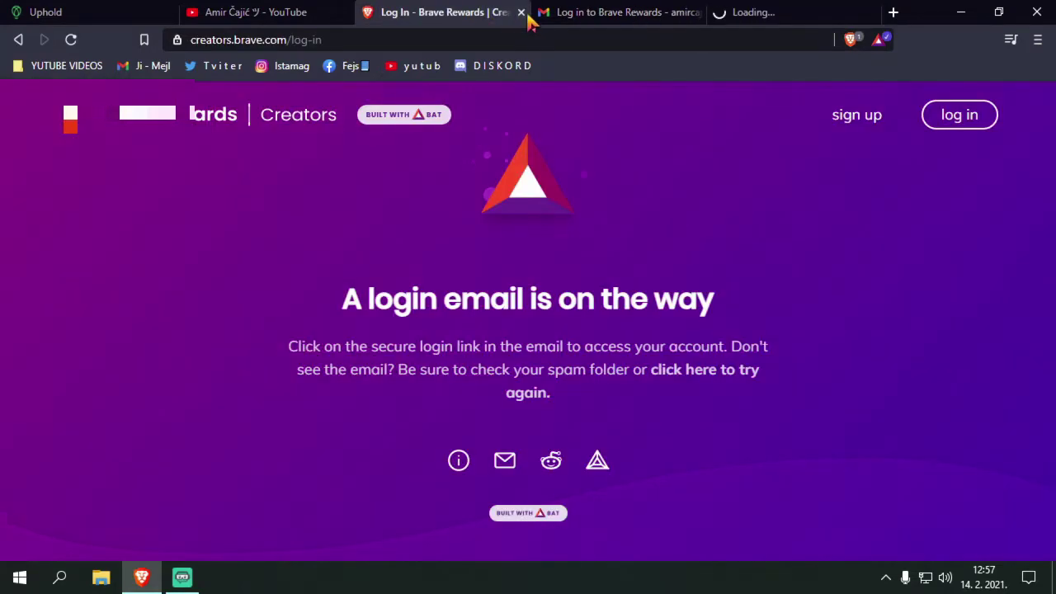
left_click(521, 12)
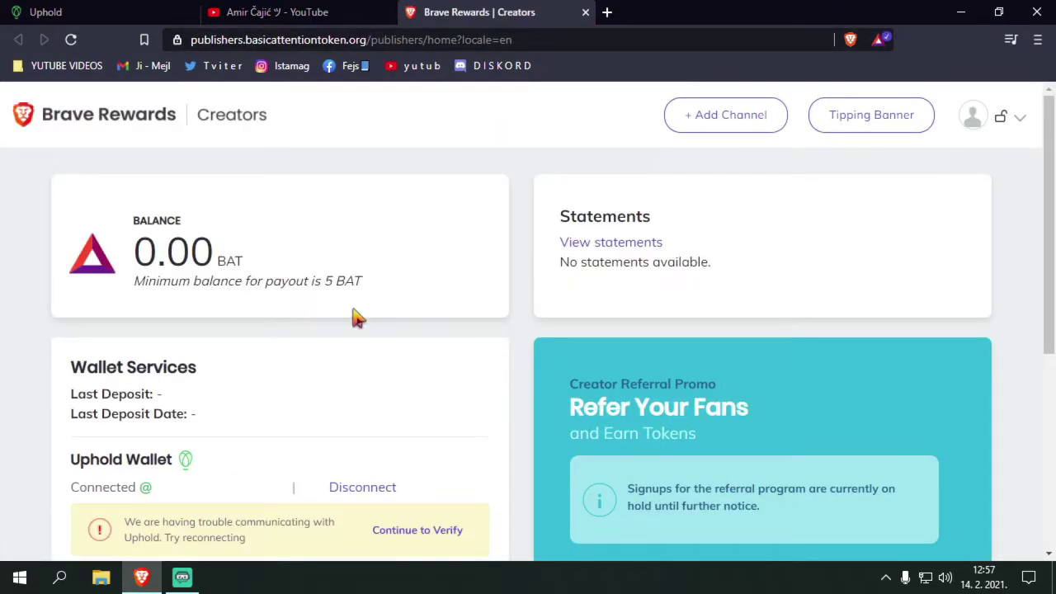
Scroll the creator dashboard to review the 0.00 BAT balance, Uphold wallet and YouTube channel
scroll(292, 333, "down", 1)
scroll(460, 394, "down", 2)
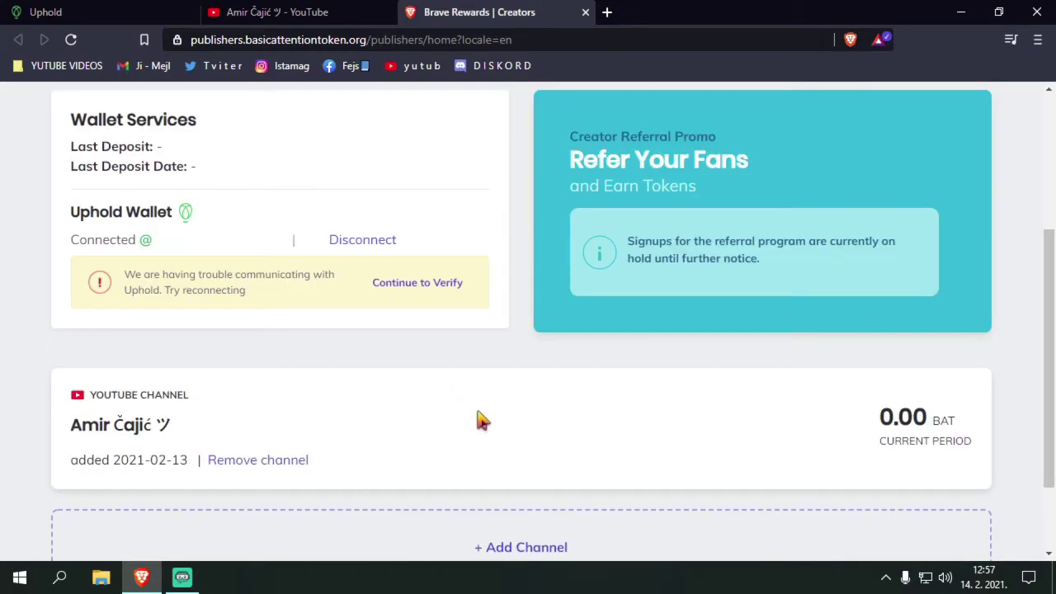
scroll(478, 420, "up", 3)
scroll(467, 425, "down", 1)
scroll(467, 424, "down", 2)
scroll(510, 491, "down", 1)
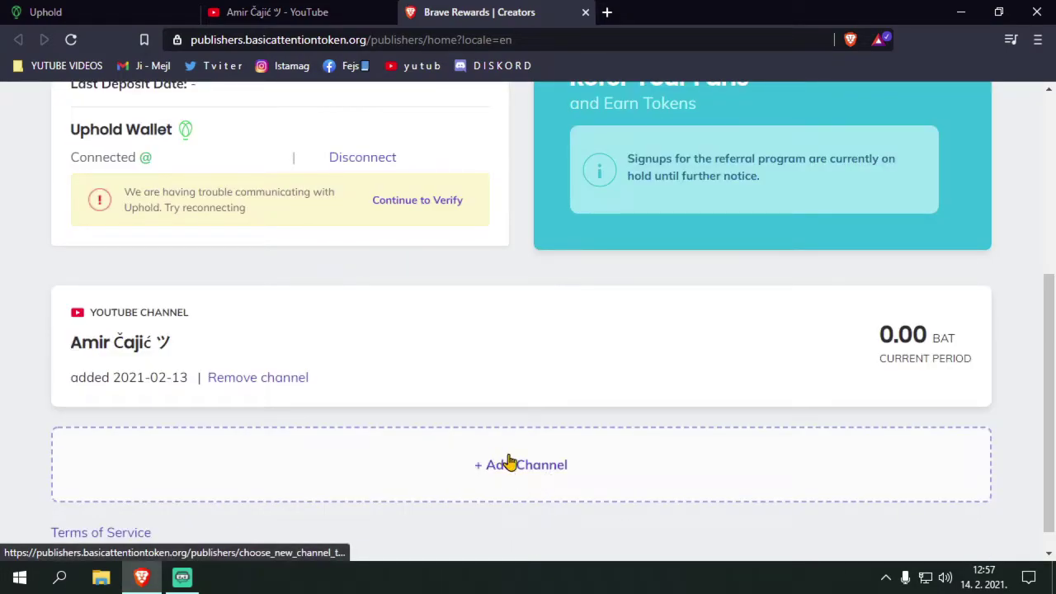
Browse the Add Channel choices from Website to GitHub, then close the modal without adding one
left_click(511, 463)
scroll(484, 326, "down", 1)
scroll(487, 326, "down", 1)
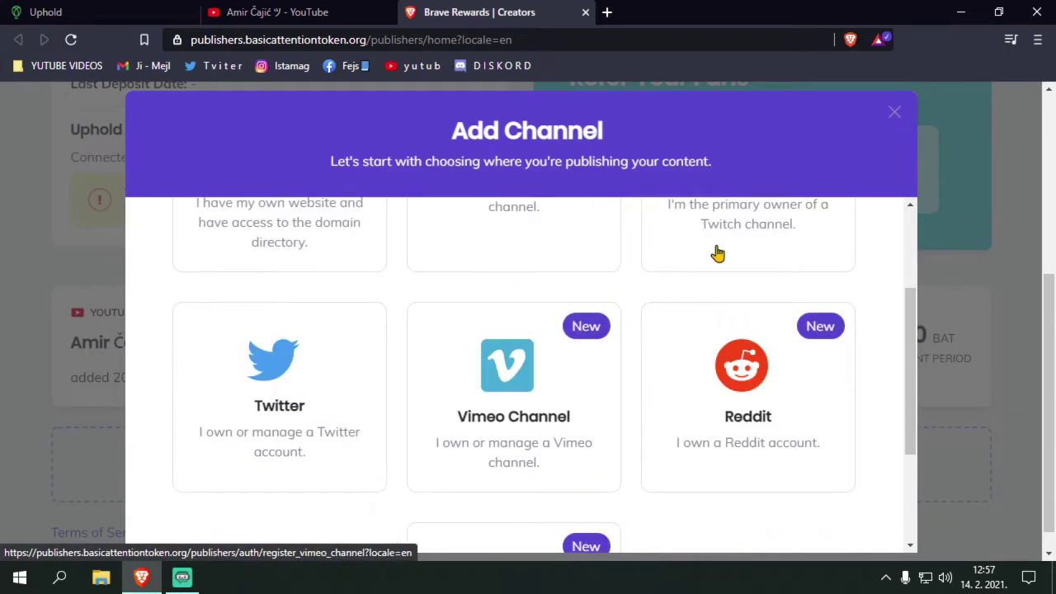
scroll(974, 347, "down", 1)
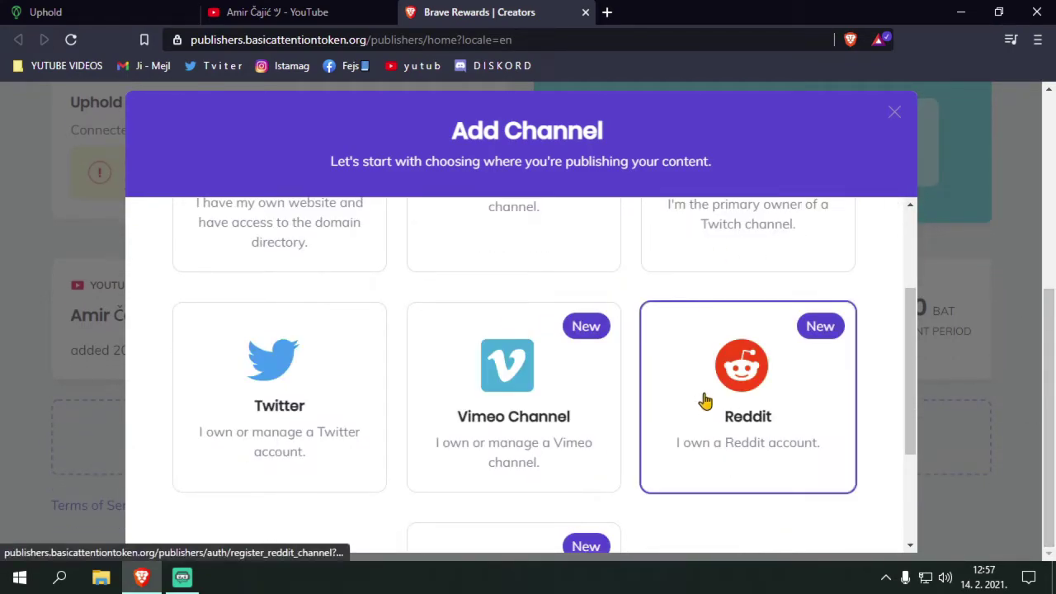
scroll(496, 511, "down", 2)
scroll(484, 476, "up", 1)
scroll(484, 472, "up", 3)
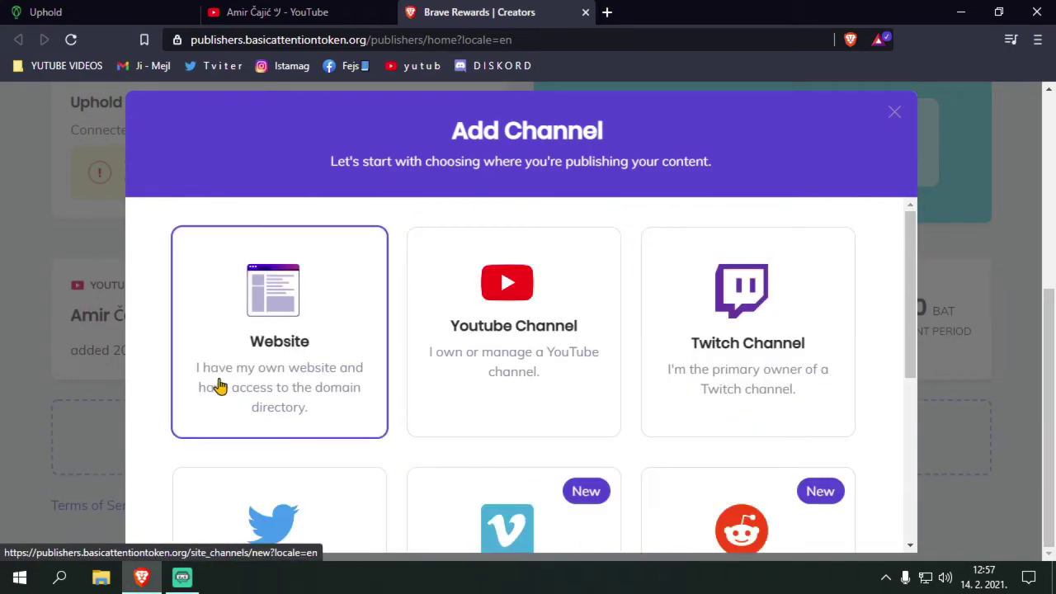
scroll(747, 351, "down", 1)
scroll(730, 396, "down", 1)
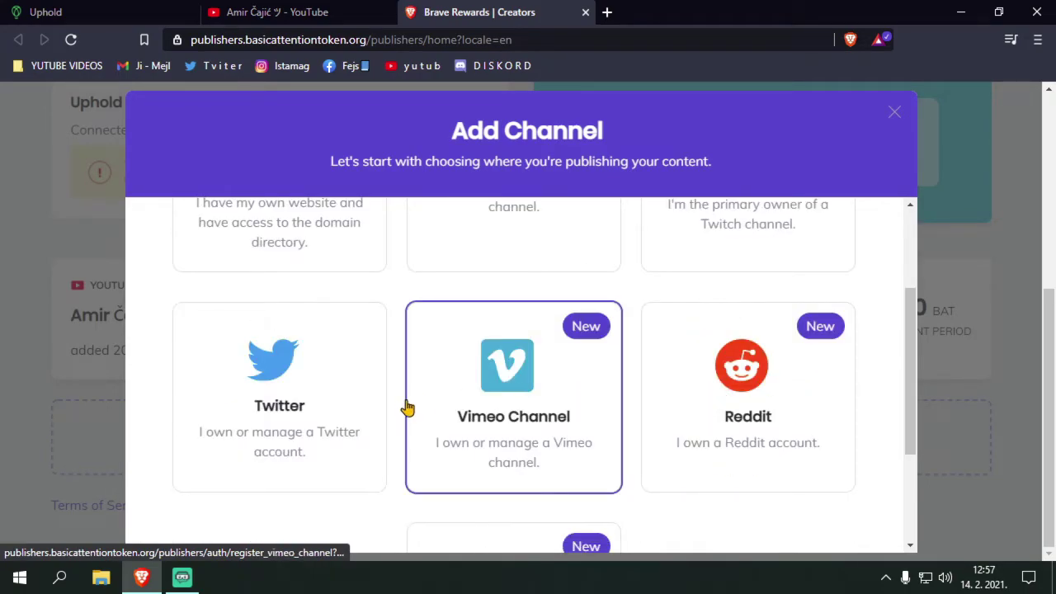
scroll(402, 409, "down", 1)
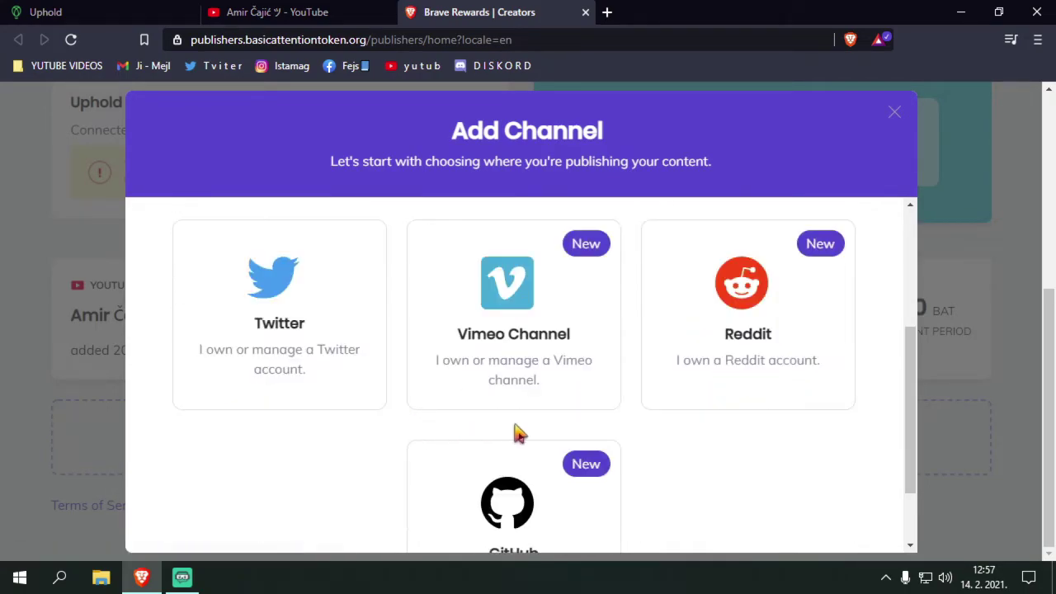
left_click(894, 113)
scroll(634, 507, "up", 5)
scroll(710, 398, "down", 1)
scroll(723, 388, "up", 1)
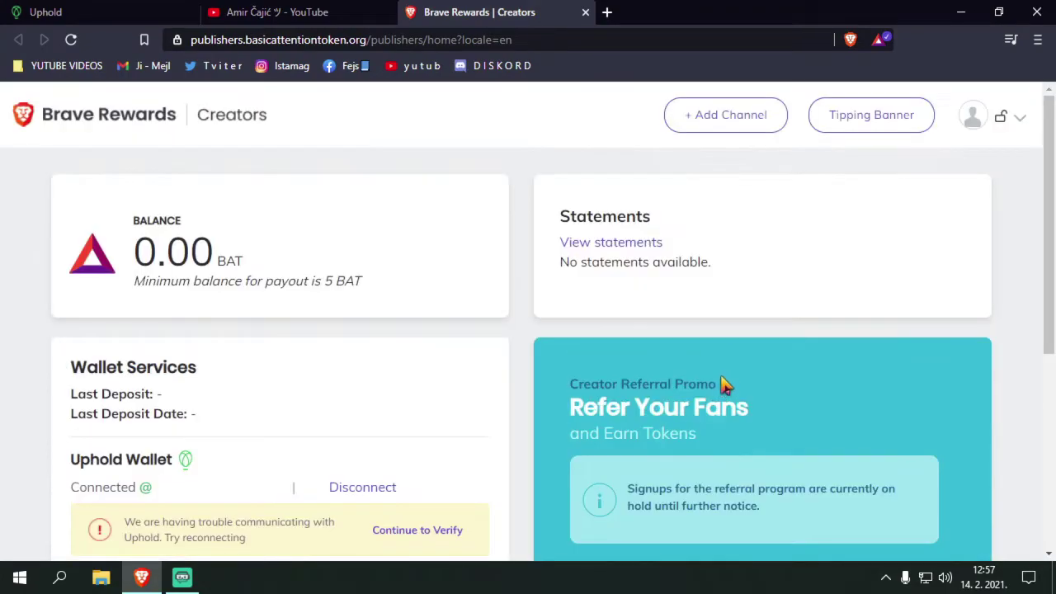
Open the Tipping Banner customization editor, zooming the page out to fit it
left_click(883, 124)
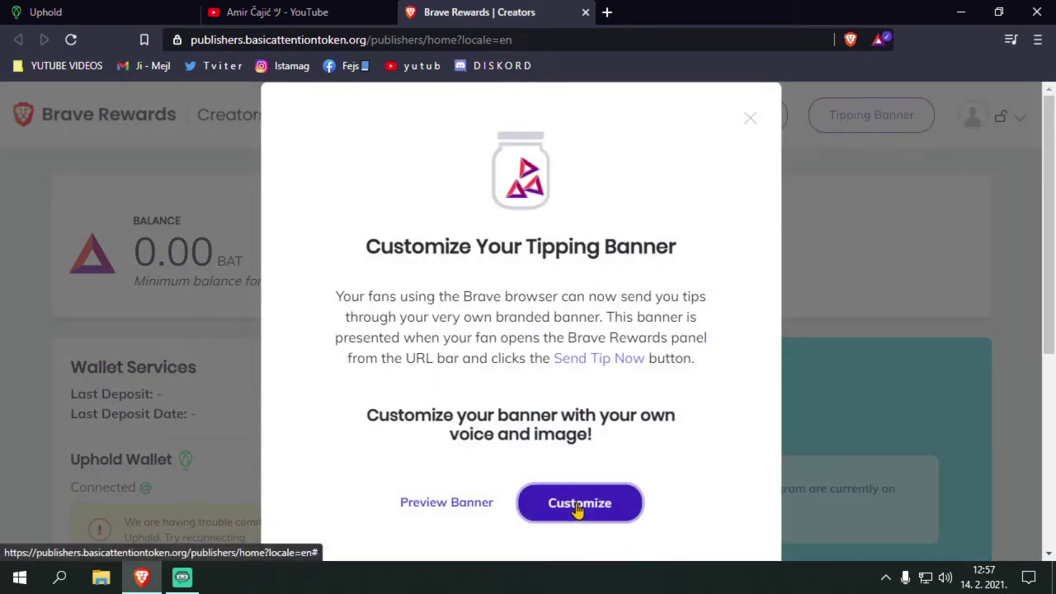
left_click(578, 508)
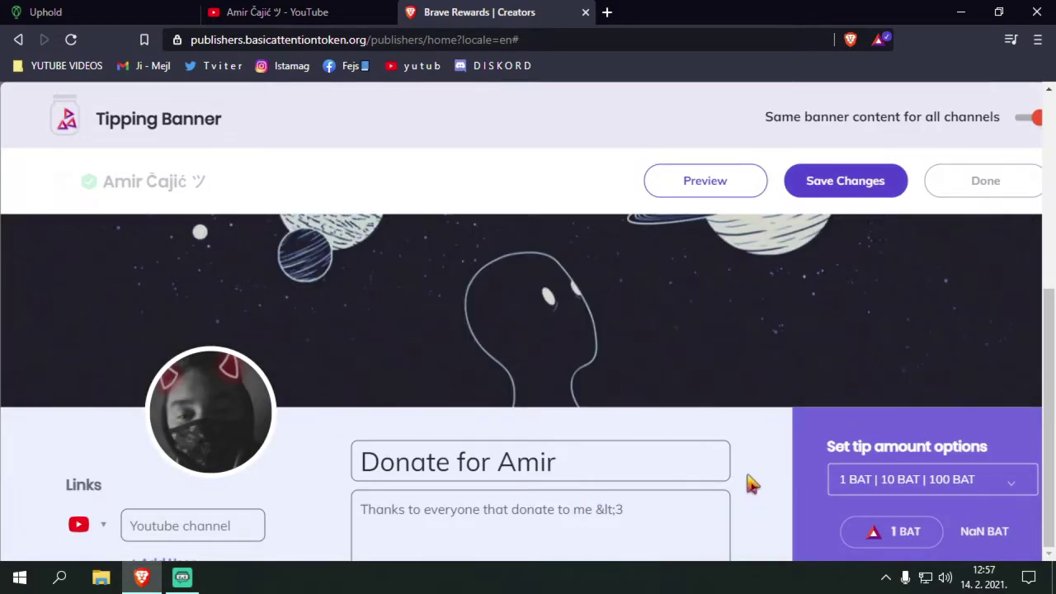
key("ctrl+minus")
Upload a cover image from the Youtube folder, which fails with an image-processing error
left_click(759, 314)
double_click(225, 160)
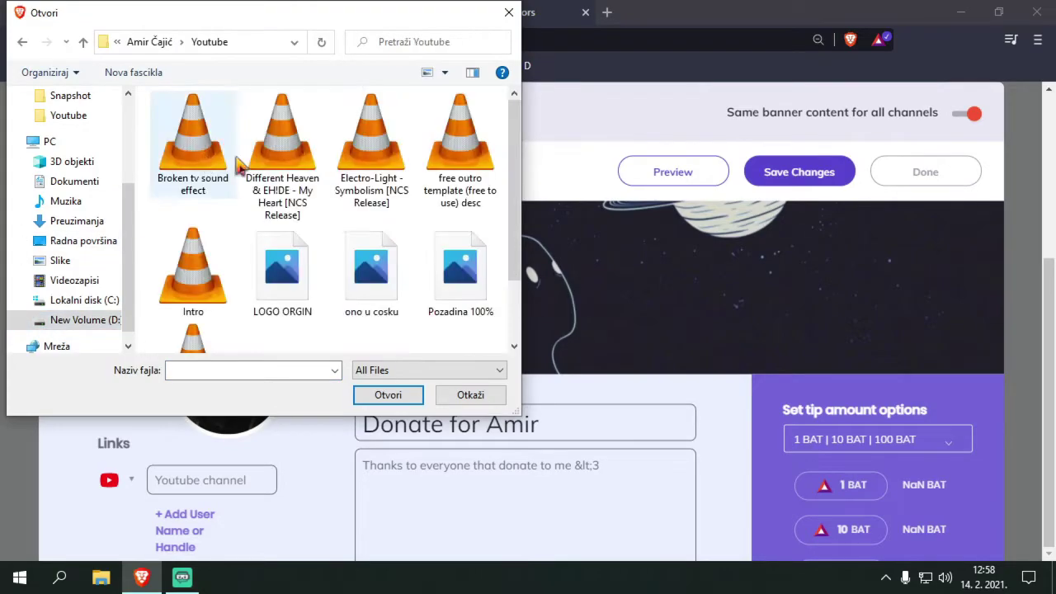
left_click(294, 306)
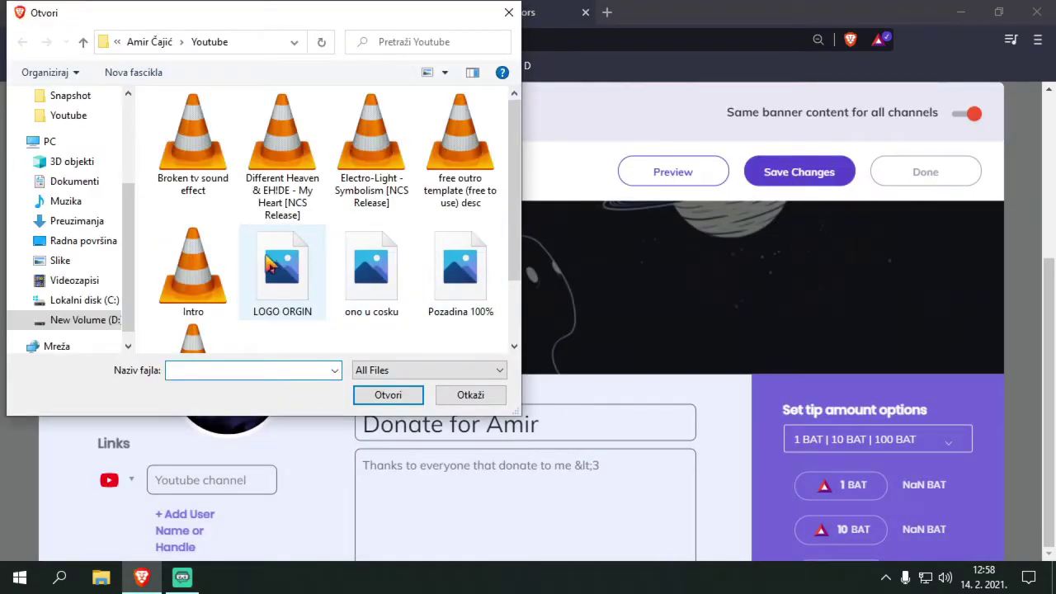
double_click(269, 264)
left_click(578, 437)
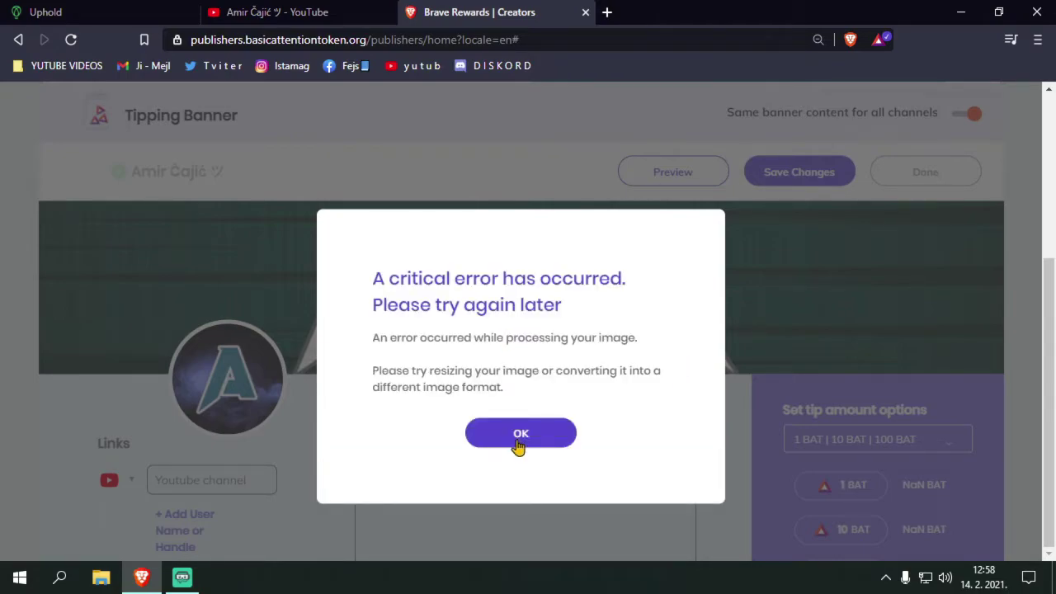
left_click(520, 435)
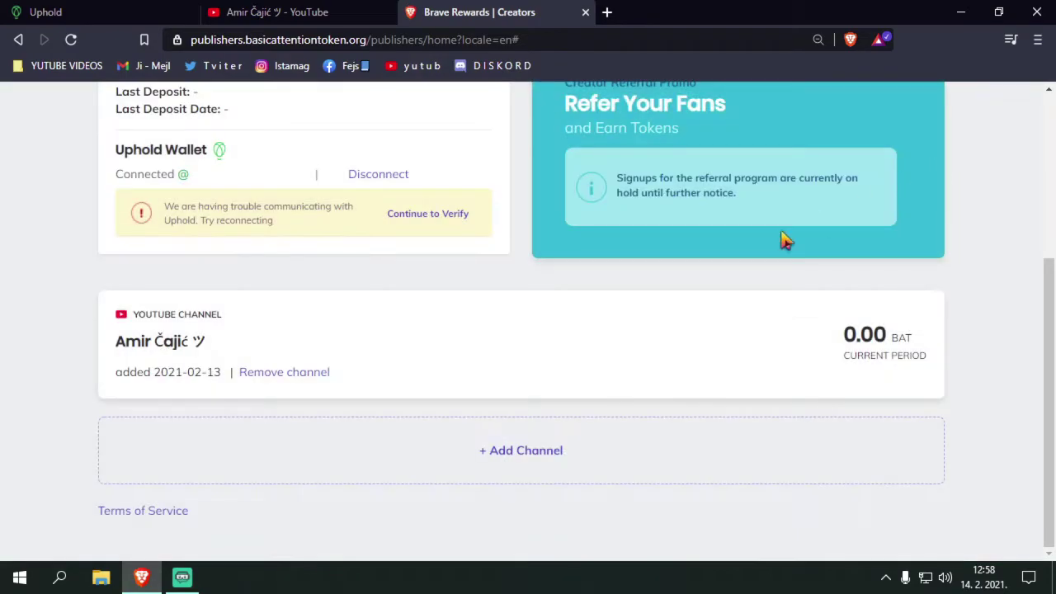
Check the Uphold wallet's verification status on the Rewards page, confirming it is still pending
scroll(557, 353, "up", 3)
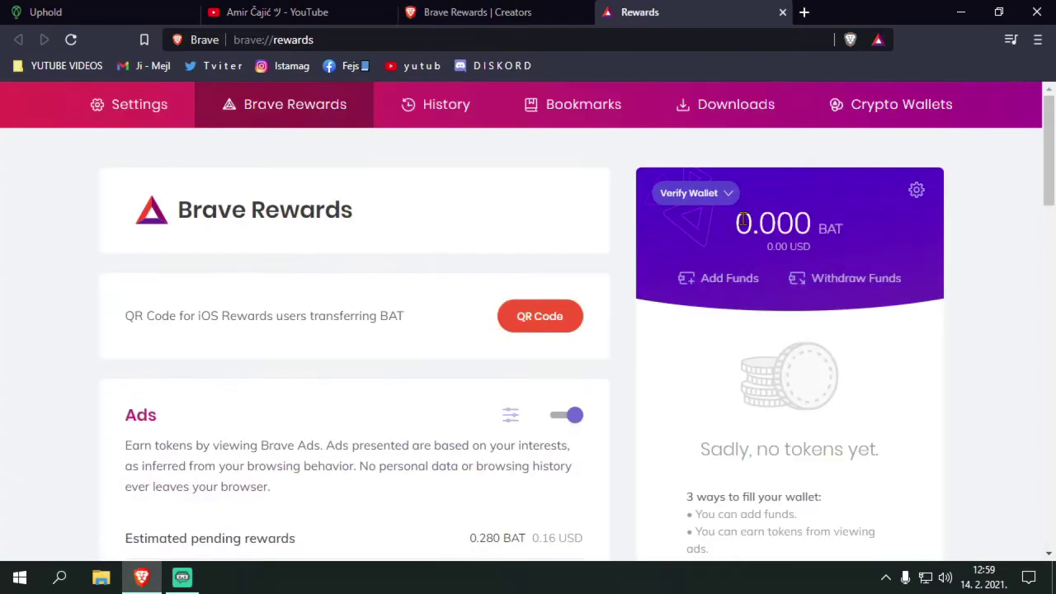
left_click(693, 195)
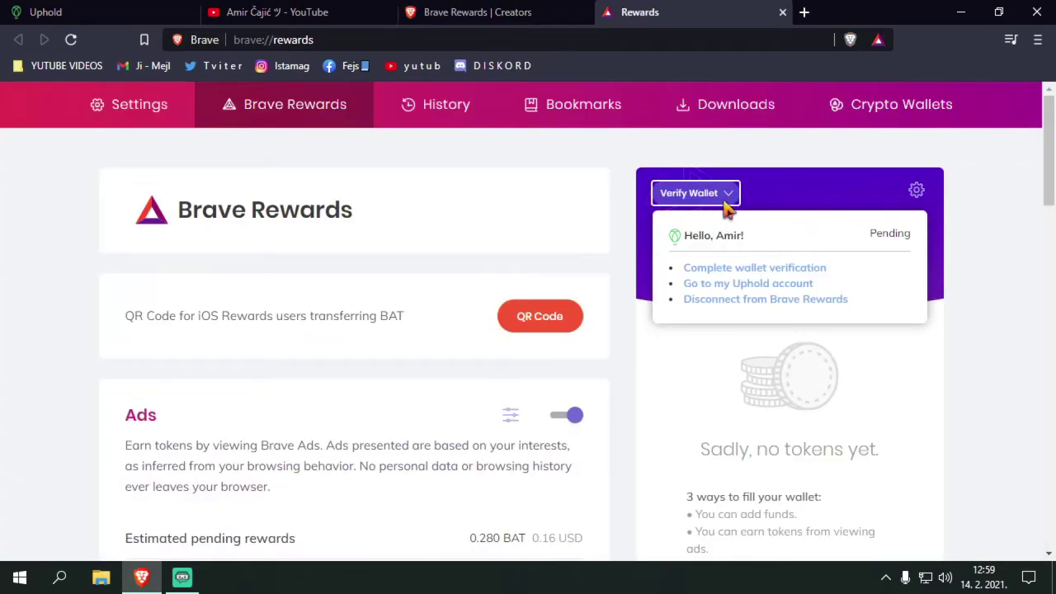
left_click(723, 200)
left_click(697, 203)
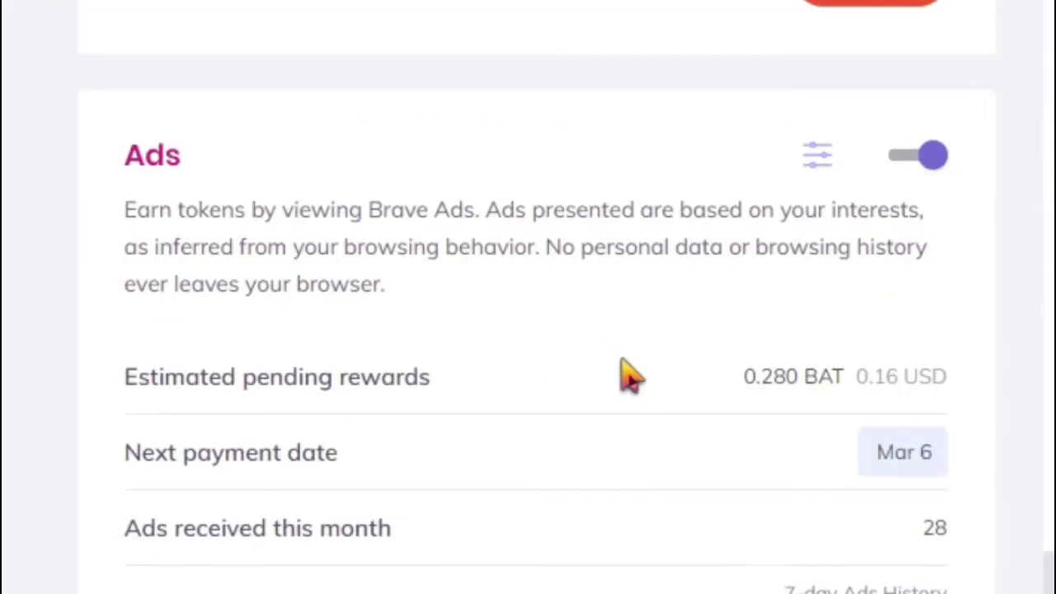
Confirm ads are capped at 5 per hour and 0.280 BAT is pending for the Mar 6 payment
left_click(818, 164)
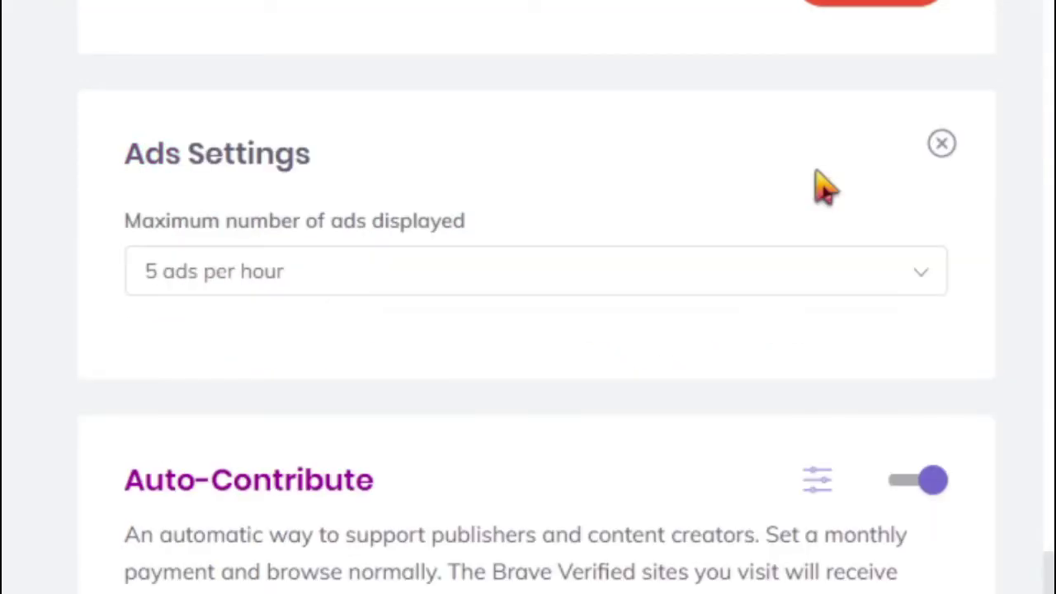
left_click(522, 279)
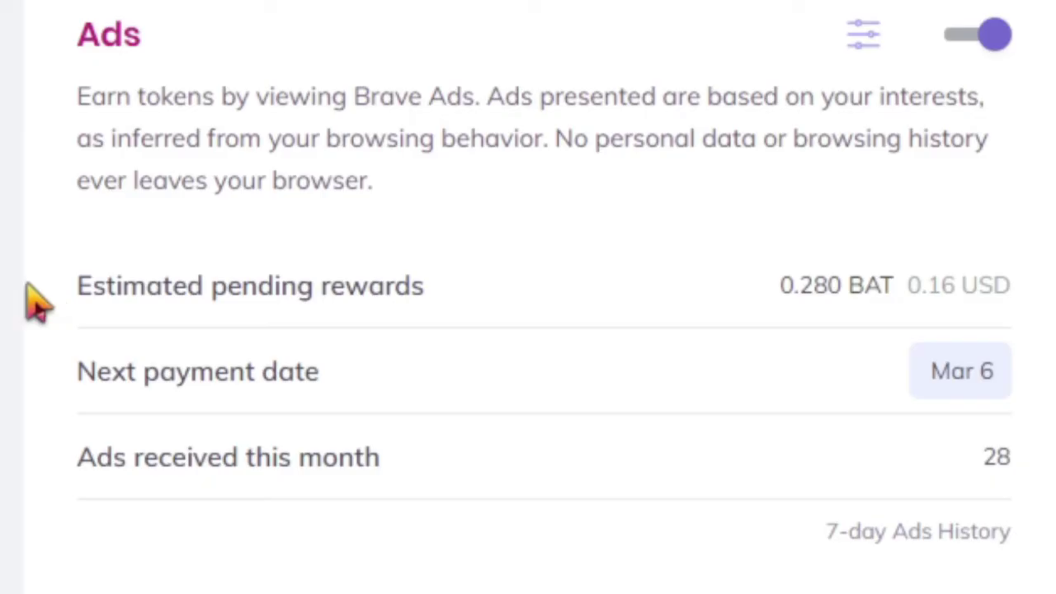
left_click_drag(423, 286, 128, 288)
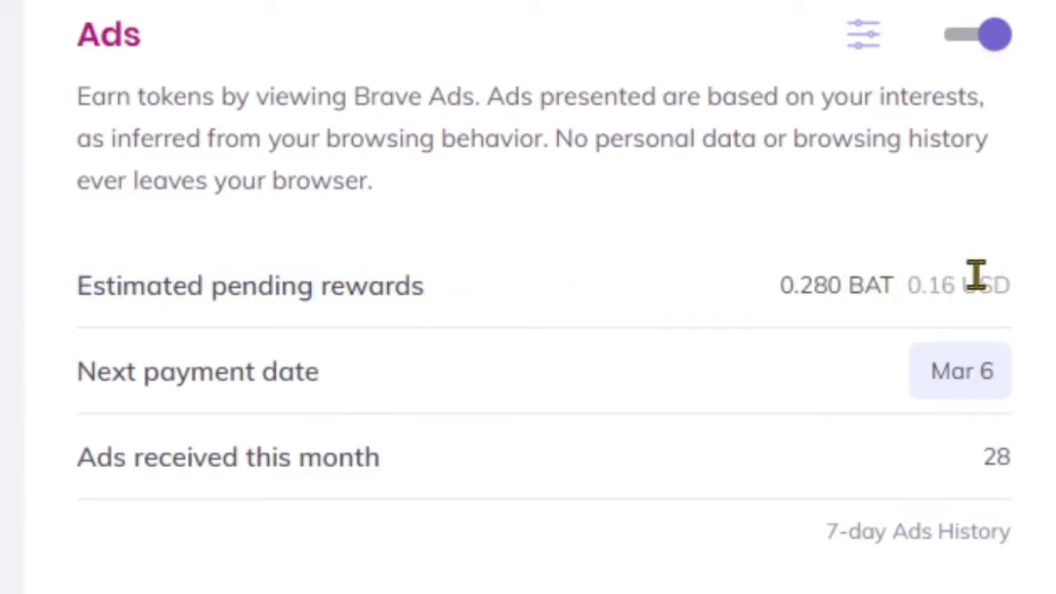